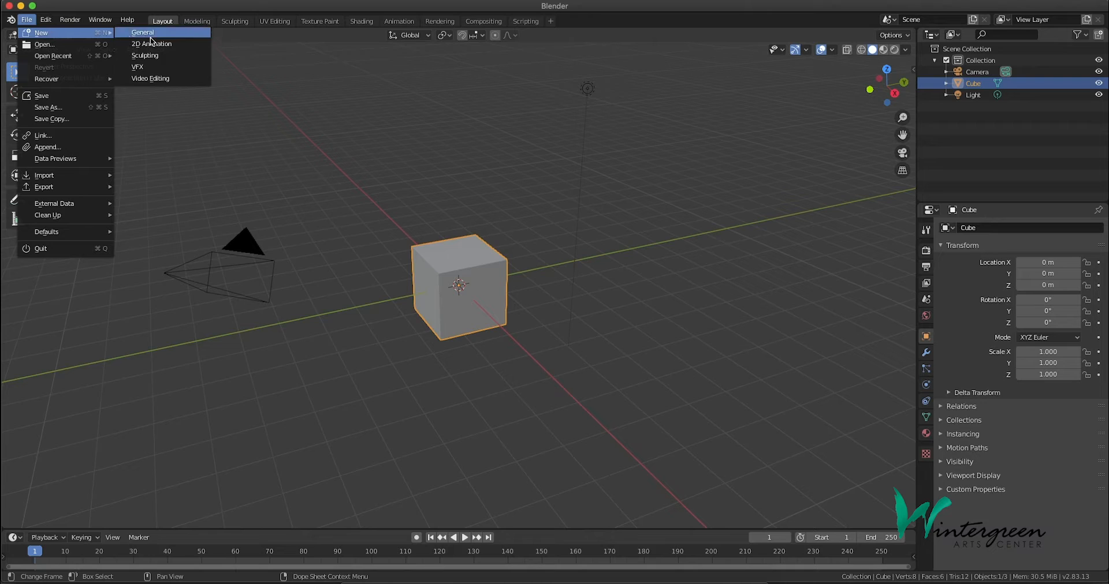
Create a new file from the 2D Animation template
left_click(173, 45)
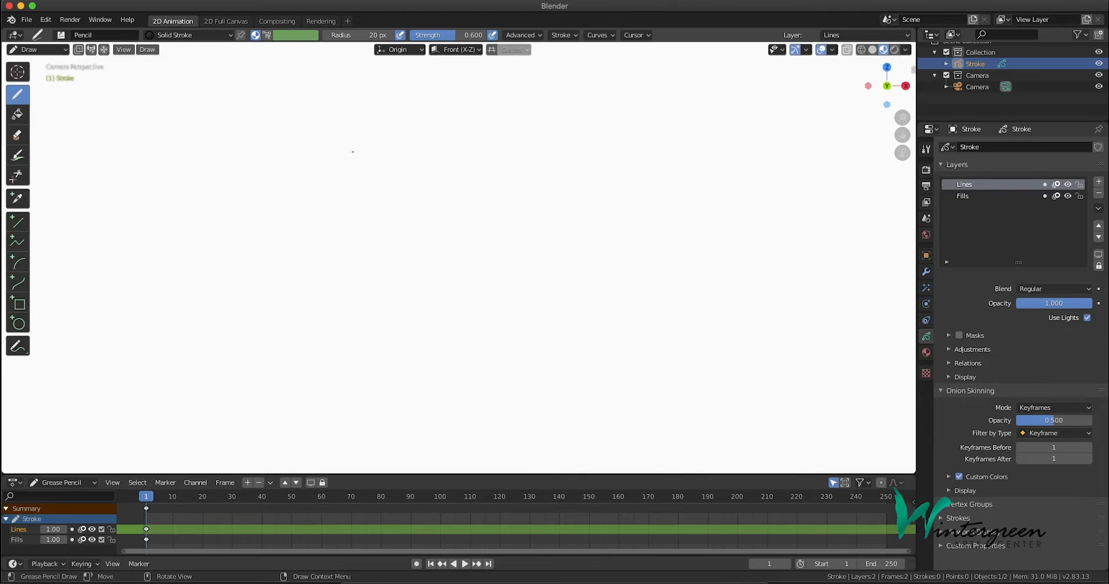
Try two freehand Pencil strokes on the canvas and undo both
mouse_move(278, 160)
left_mouse_down()
mouse_move(339, 203)
mouse_move(559, 240)
mouse_move(615, 161)
left_mouse_up()
mouse_move(471, 274)
left_mouse_down()
mouse_move(299, 318)
mouse_move(408, 205)
mouse_move(567, 226)
mouse_move(663, 317)
mouse_move(462, 273)
mouse_move(453, 283)
left_mouse_up()
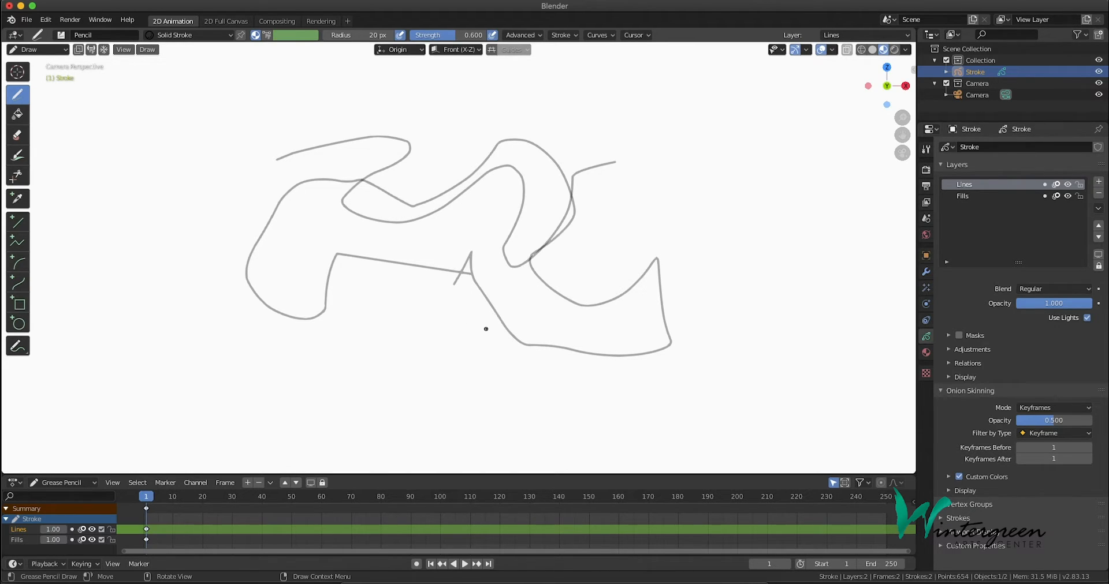
key("ctrl+z")
key("ctrl+z")
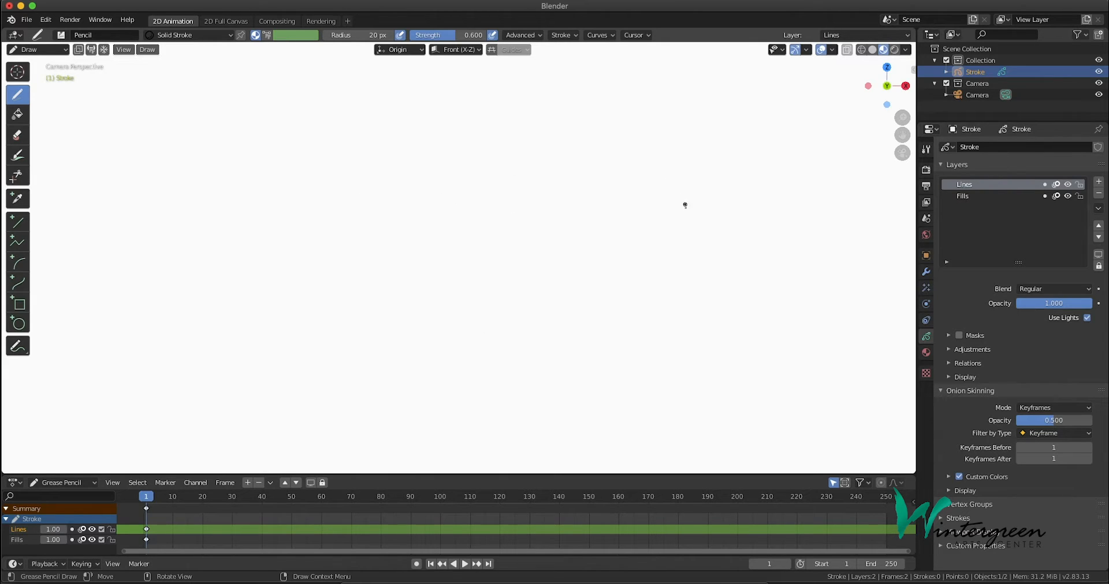
Remove the four default materials Solid Stroke, Squares Stroke, Solid Fill and Dots Stroke from the Stroke object
left_click(925, 352)
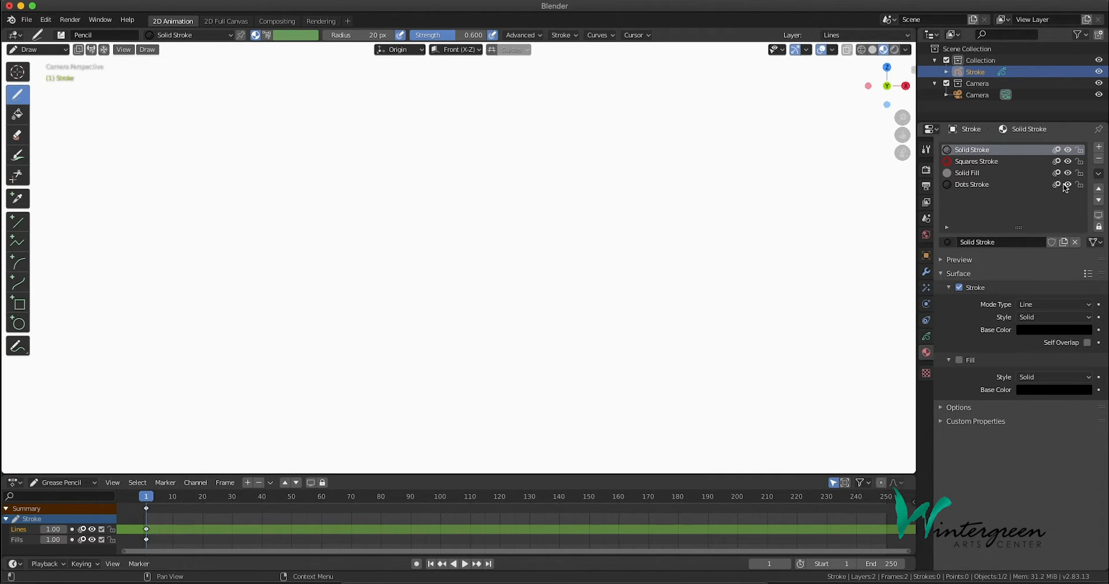
left_click(1098, 159)
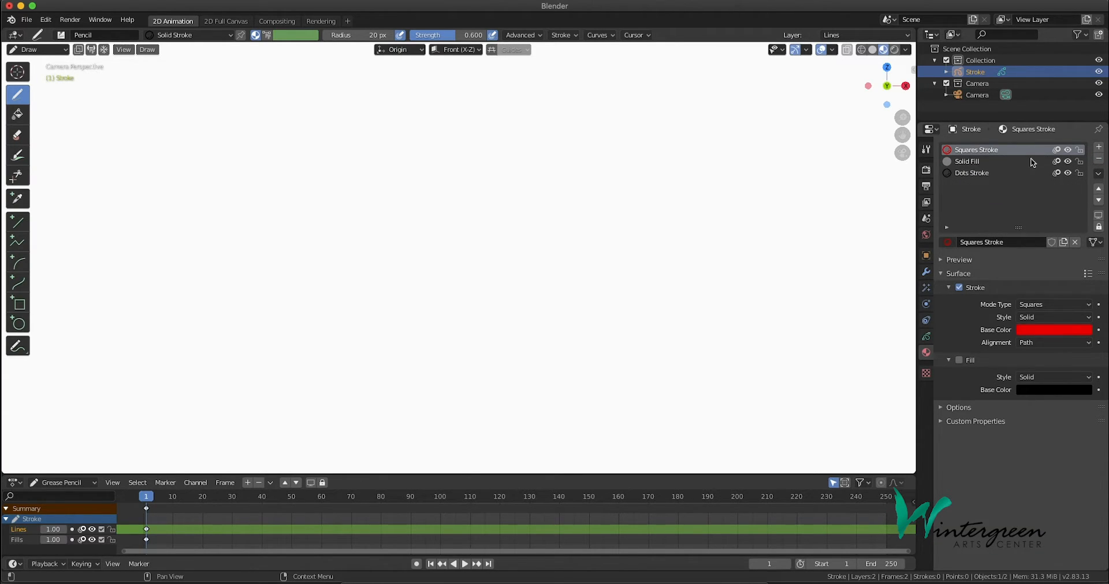
left_click(1099, 160)
left_click(1099, 160)
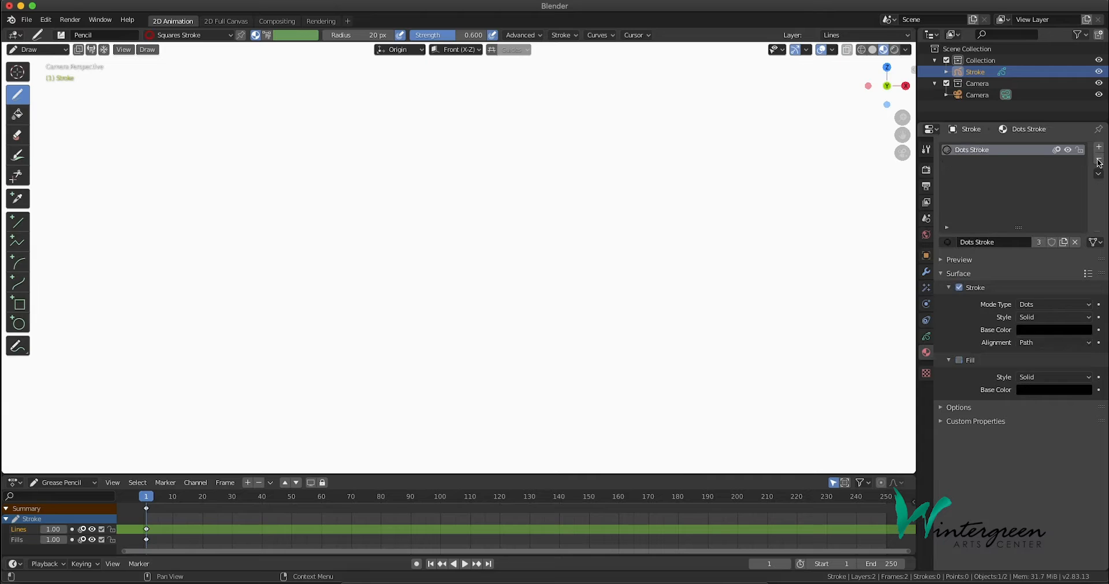
left_click(1098, 160)
Create a new material named Red and set its stroke base color to a full-brightness red
left_click(1010, 241)
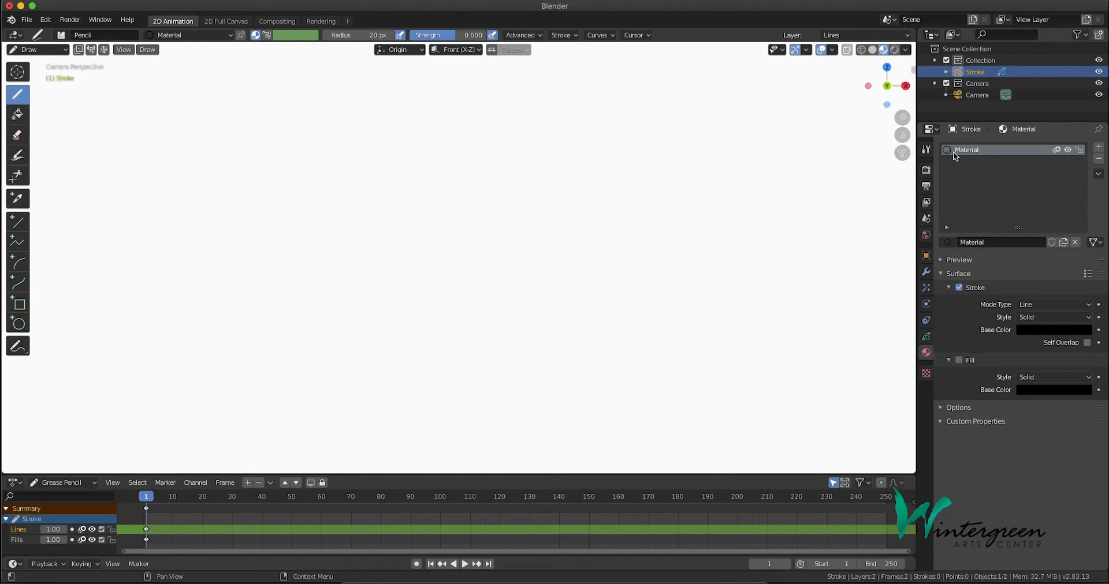
left_click(998, 243)
type("Red")
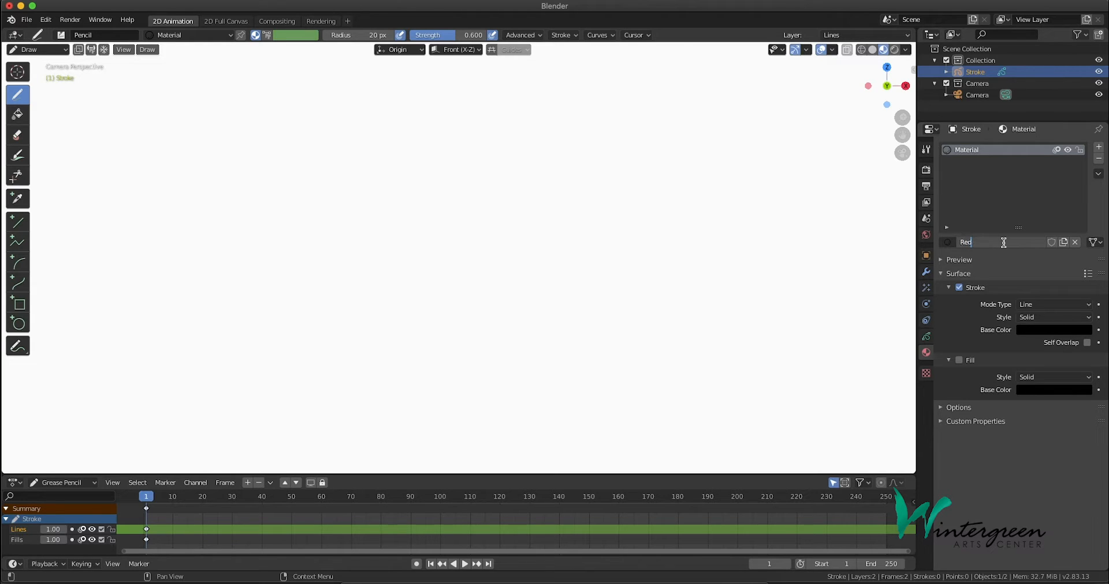
key("Return")
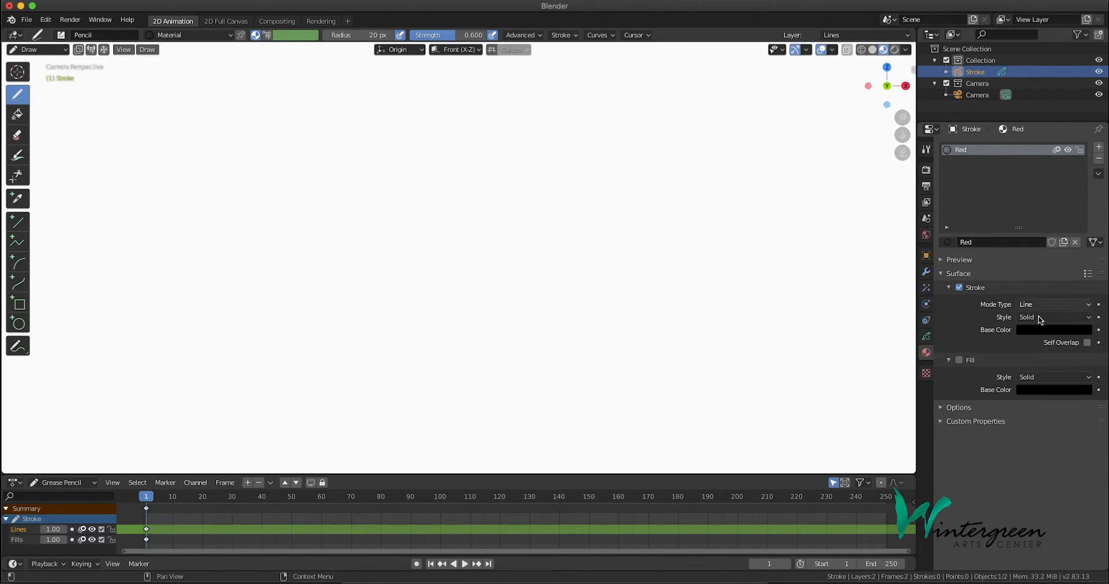
left_click(1042, 330)
left_click_drag(1085, 250, 1082, 166)
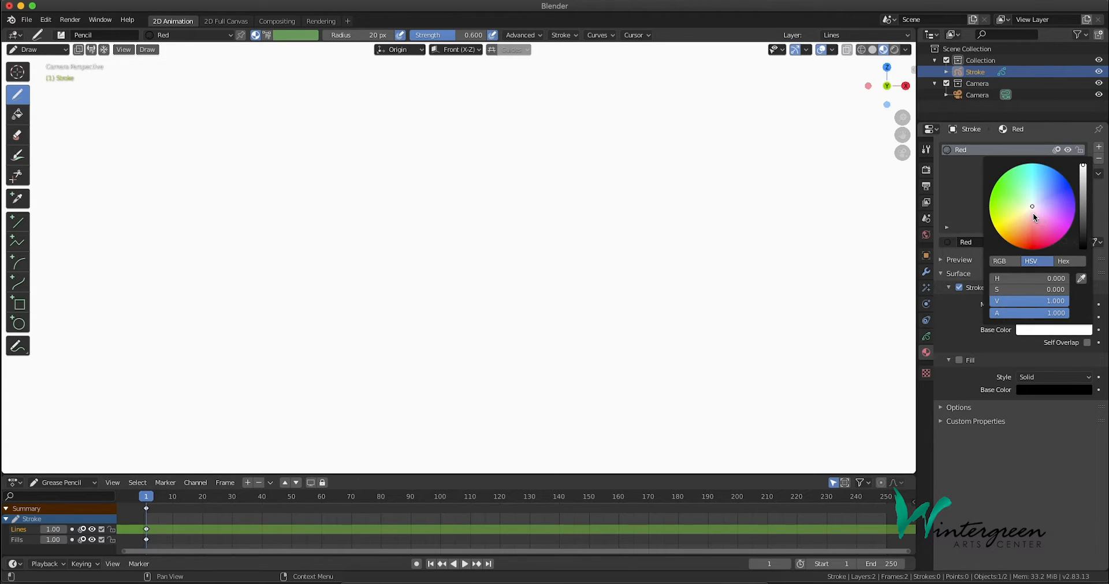
left_click_drag(1033, 210, 1032, 249)
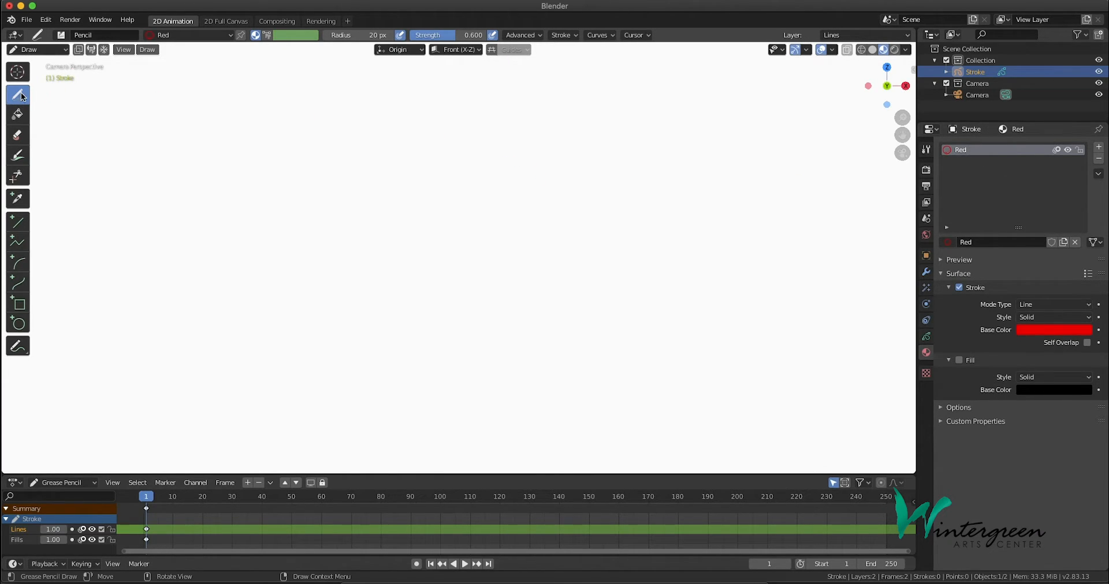
Try the Red material with several freehand Pencil strokes on the canvas and undo them all
left_click(61, 34)
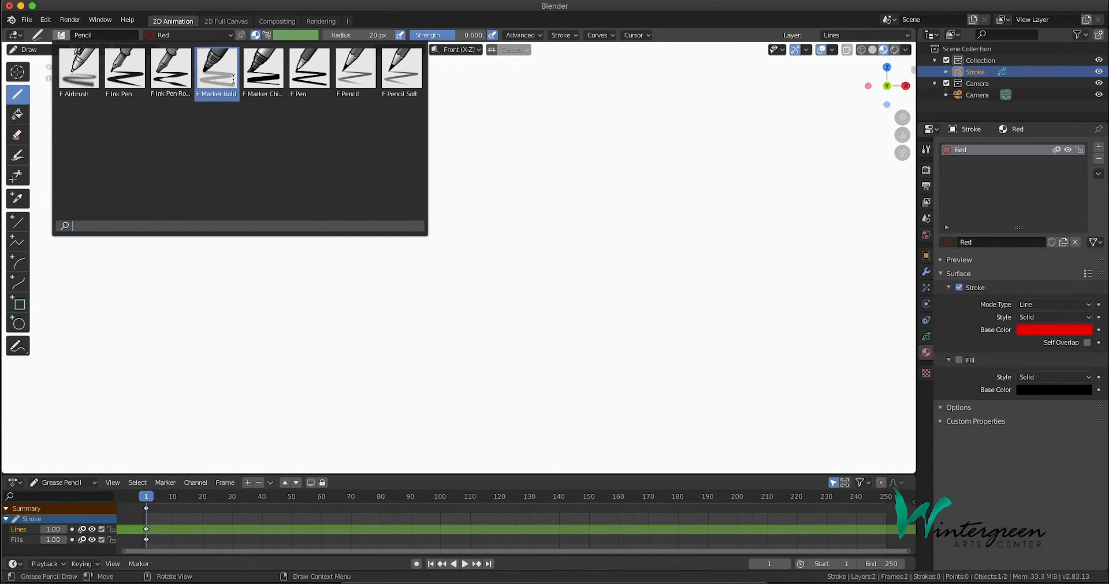
left_click(61, 36)
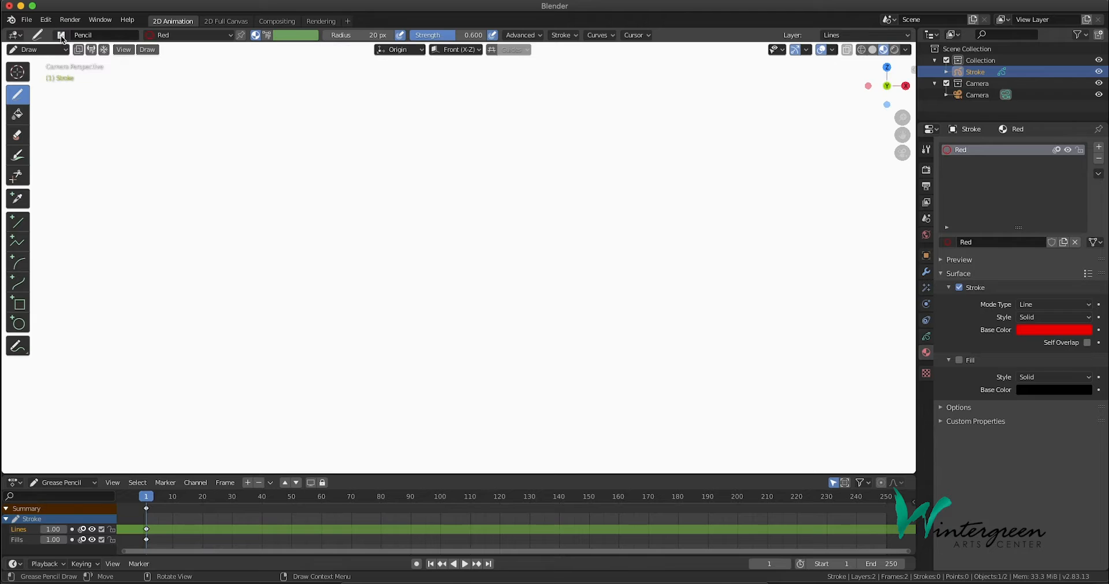
mouse_move(304, 245)
left_mouse_down()
mouse_move(487, 164)
mouse_move(482, 336)
mouse_move(374, 218)
left_mouse_up()
mouse_move(414, 186)
left_mouse_down()
mouse_move(453, 329)
mouse_move(557, 168)
left_mouse_up()
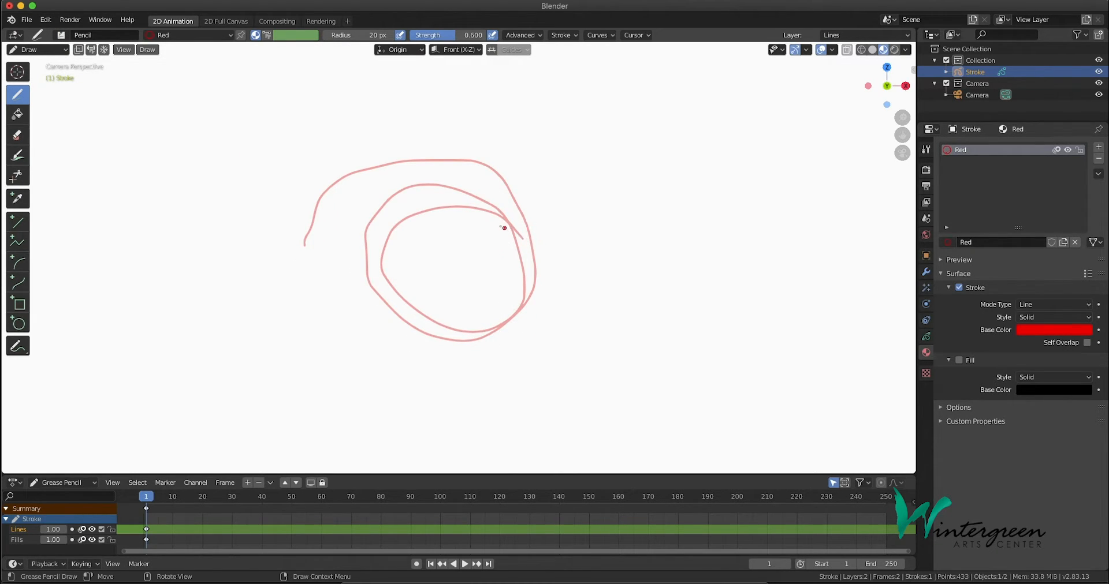
mouse_move(474, 162)
left_mouse_down()
mouse_move(381, 116)
mouse_move(318, 174)
left_mouse_up()
mouse_move(437, 157)
left_mouse_down()
mouse_move(495, 219)
mouse_move(551, 213)
left_mouse_up()
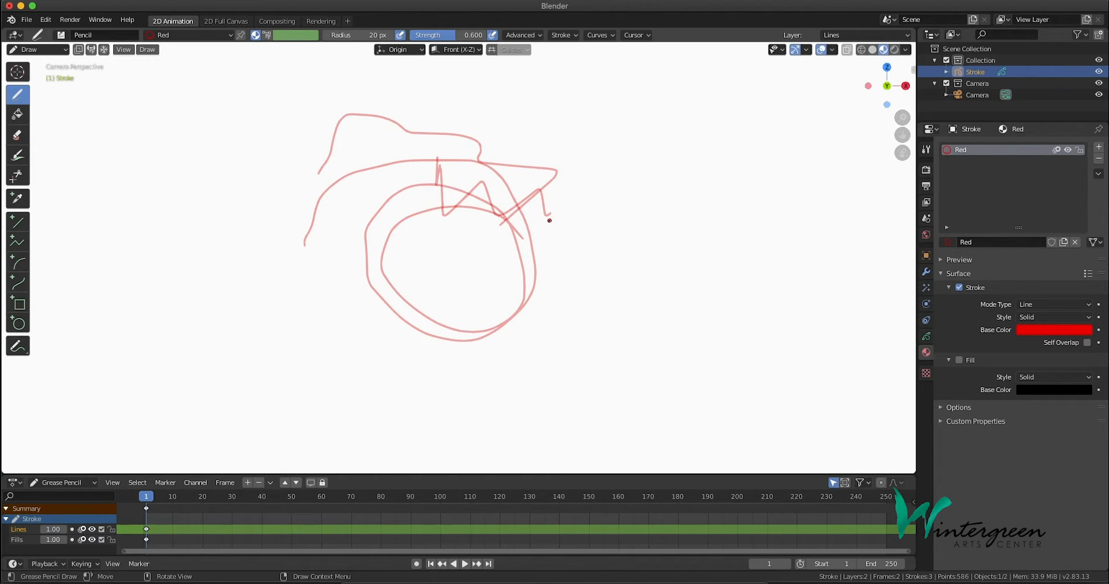
key("ctrl+z")
key("ctrl+z")
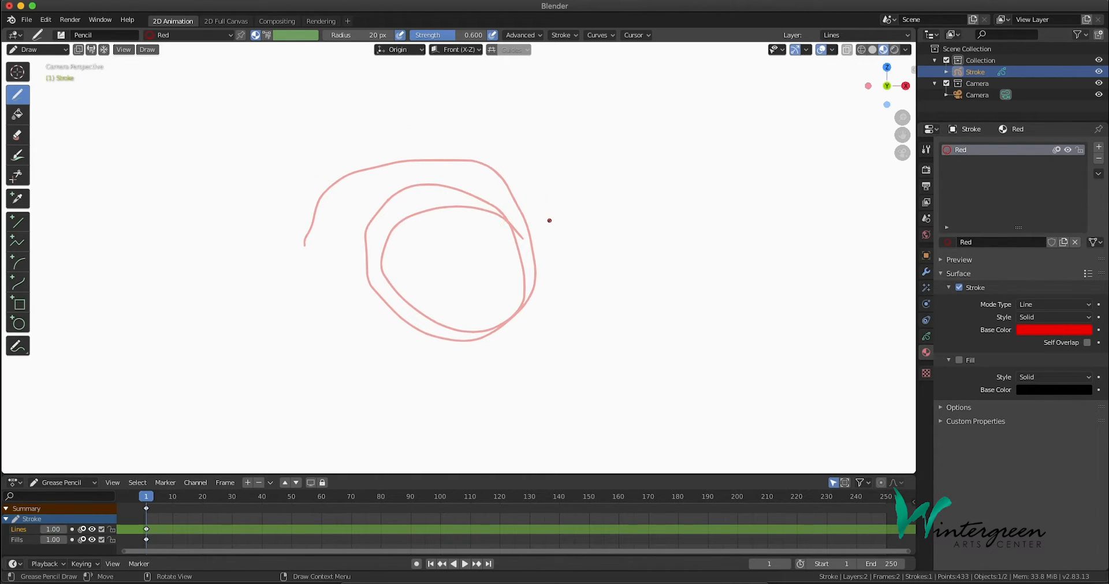
key("ctrl+z")
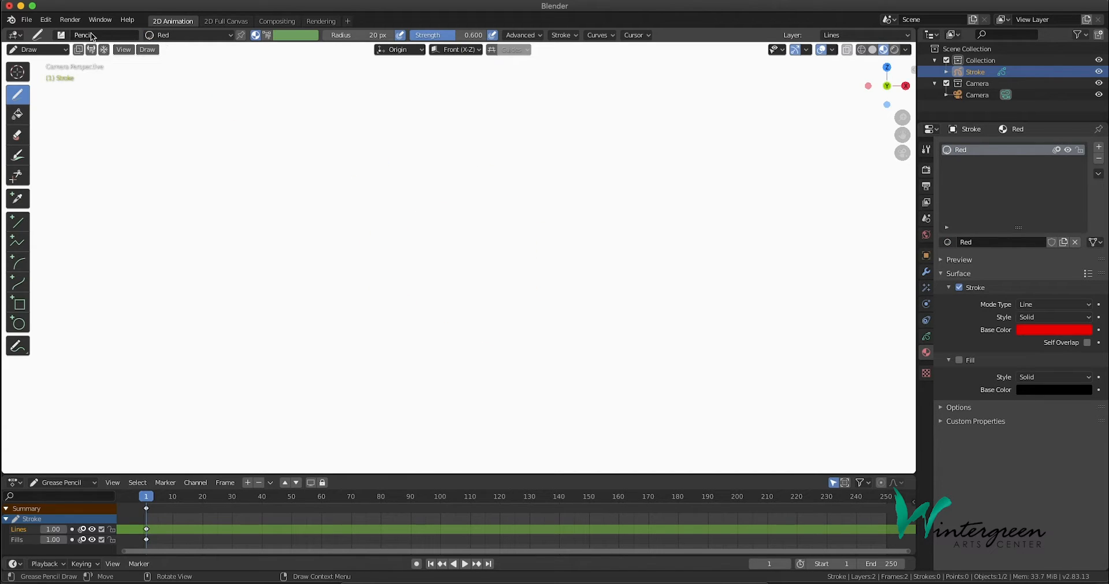
Switch the drawing brush to Pen, try one curved red stroke with it and undo that stroke
left_click(61, 35)
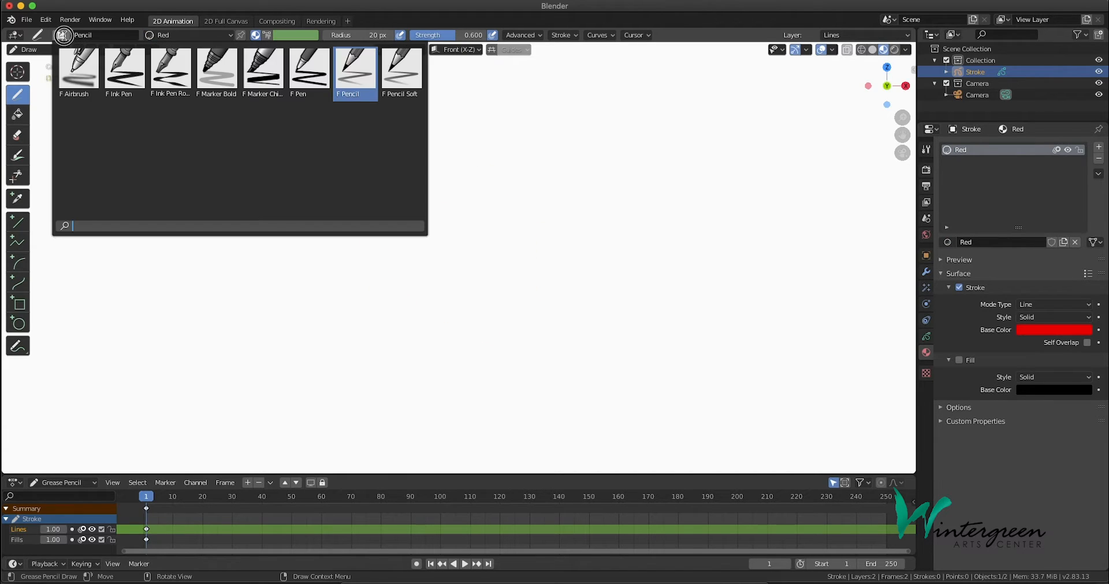
left_click(309, 88)
mouse_move(257, 237)
left_mouse_down()
mouse_move(331, 131)
mouse_move(565, 272)
mouse_move(508, 129)
mouse_move(287, 240)
mouse_move(520, 216)
left_mouse_up()
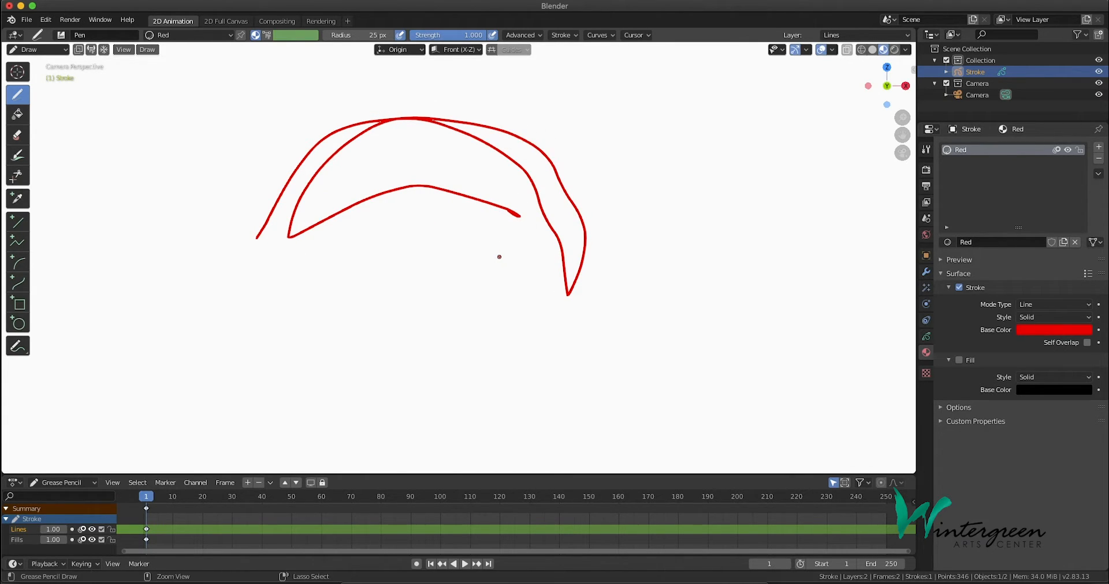
key("ctrl+z")
Set the Pen brush radius to 110 px, try a thick red stroke and undo that stroke
left_click_drag(334, 38, 361, 38)
mouse_move(265, 197)
left_mouse_down()
mouse_move(319, 164)
mouse_move(504, 190)
mouse_move(565, 282)
mouse_move(341, 149)
mouse_move(473, 242)
left_mouse_up()
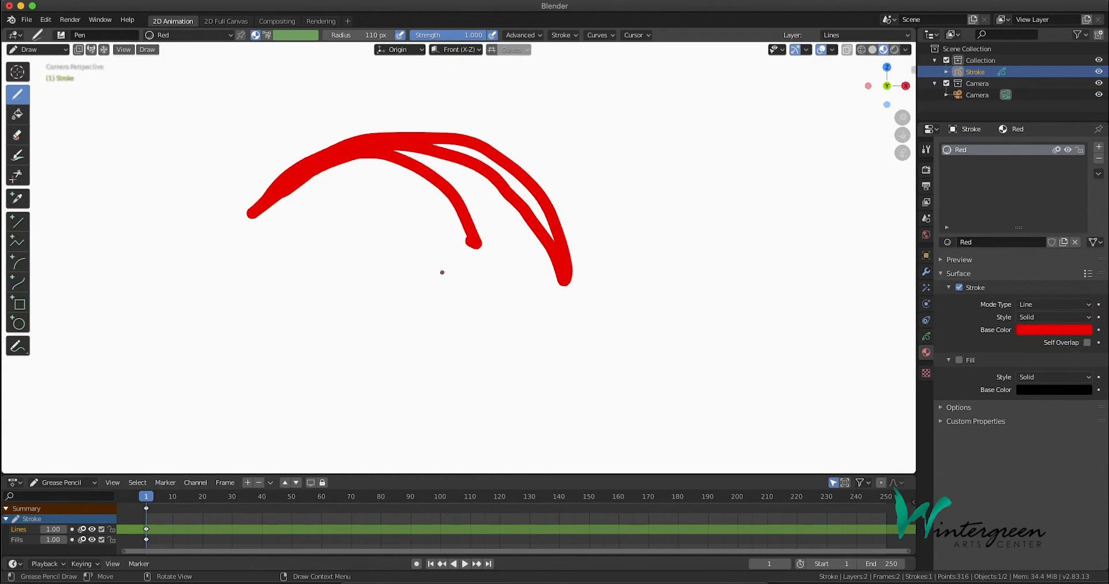
key("ctrl+z")
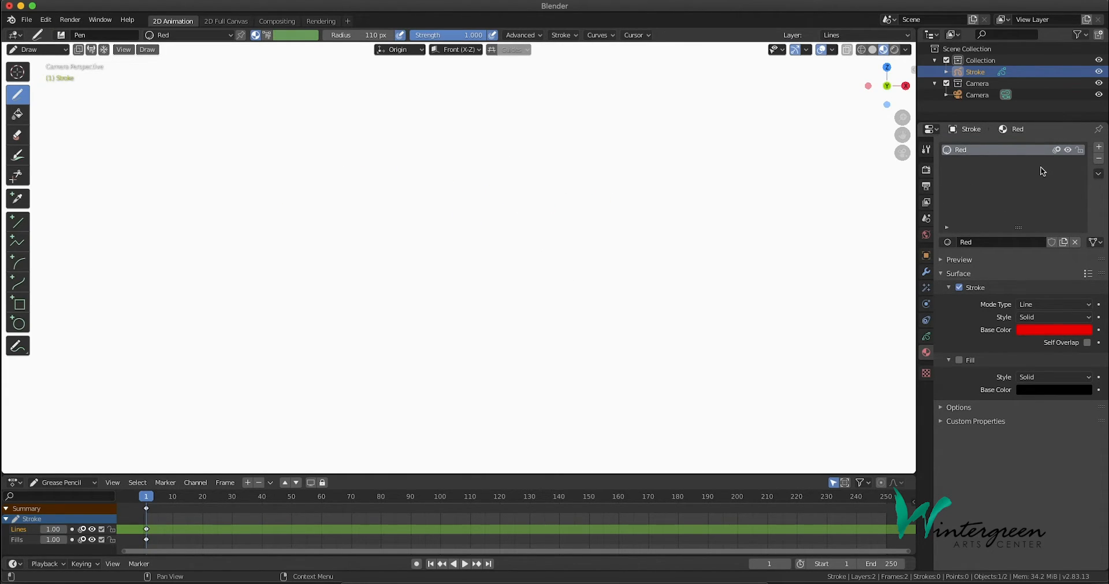
Add a second material named Orange and set its stroke base color to a bright orange
left_click(1098, 148)
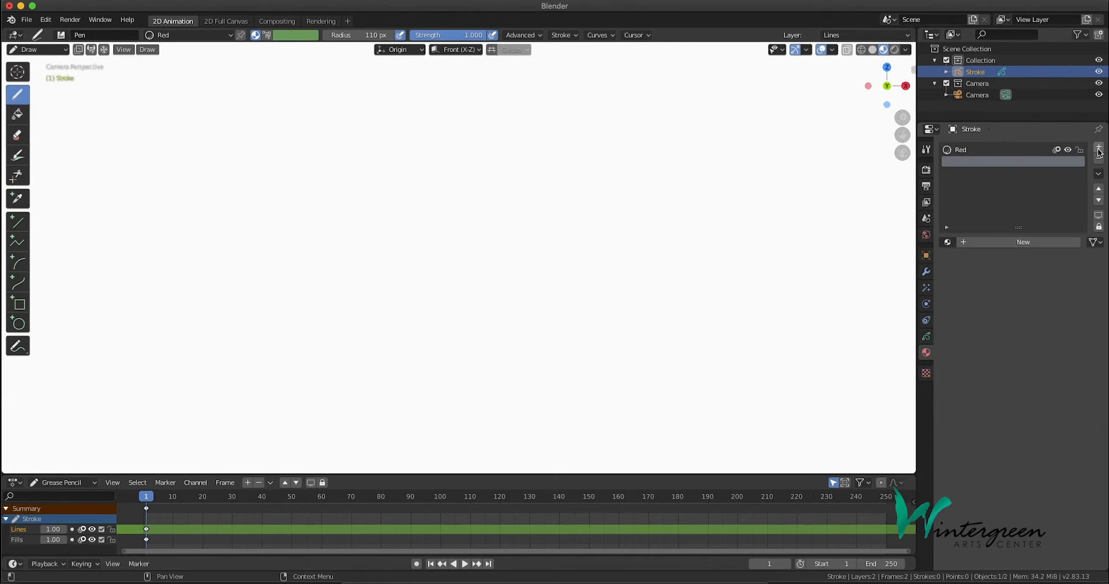
left_click(990, 241)
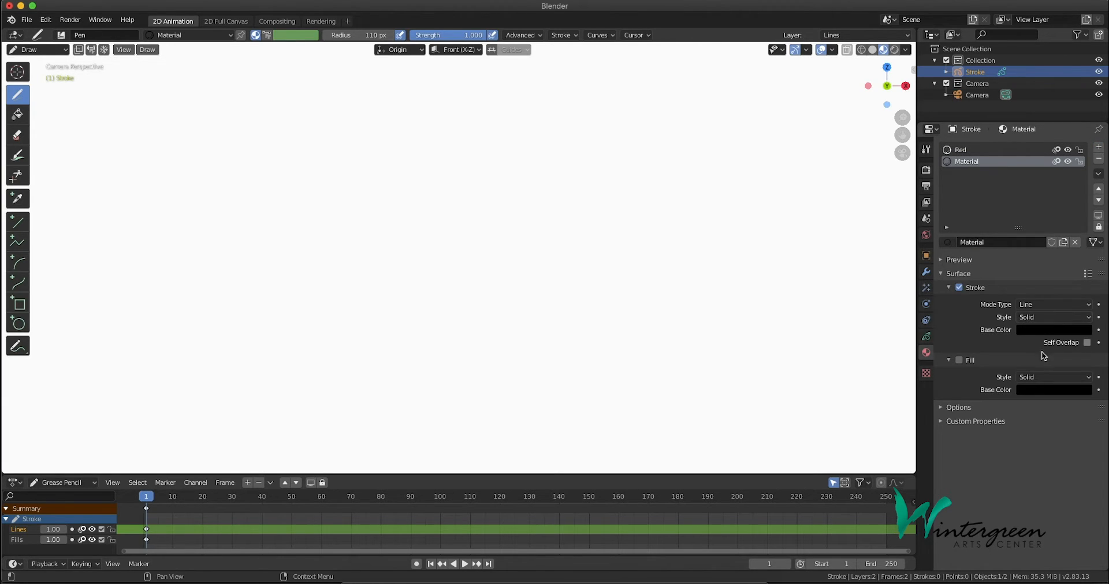
left_click(995, 242)
type("Orange")
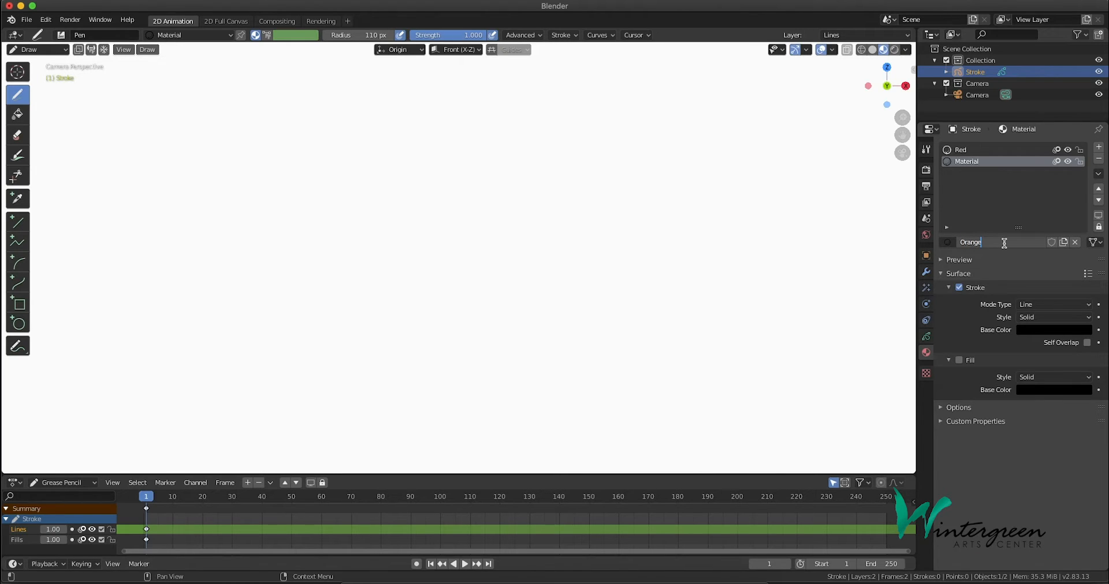
key("Return")
left_click(1054, 330)
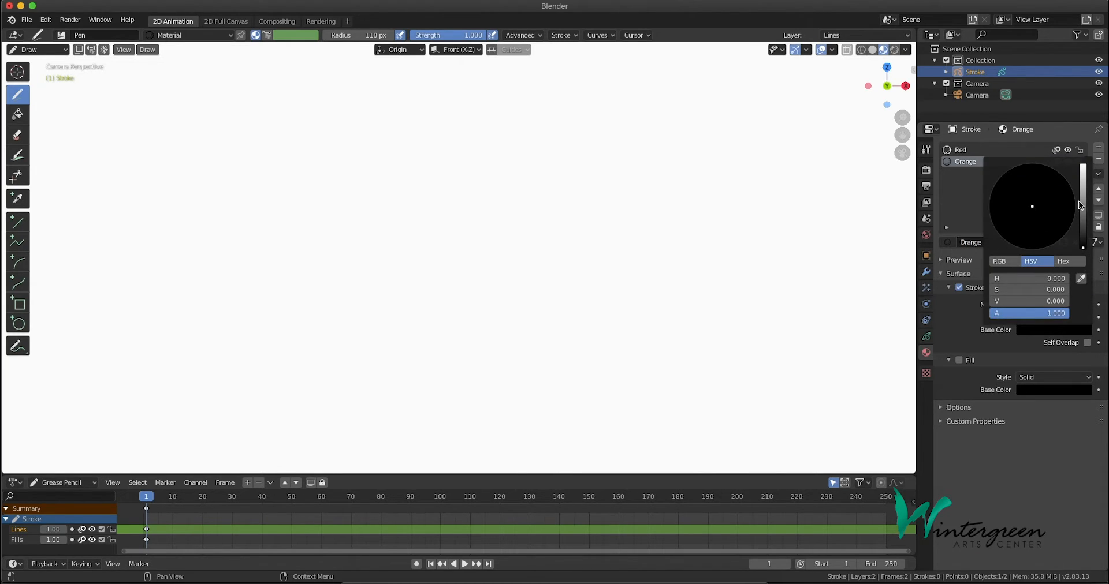
left_click_drag(1086, 250, 1082, 167)
left_click_drag(1024, 238, 1010, 242)
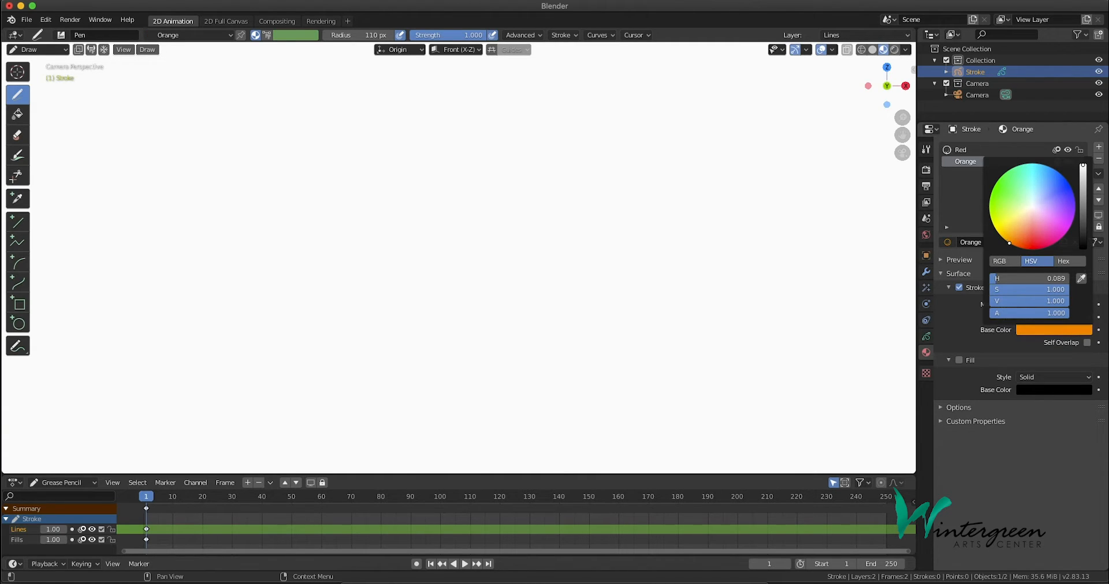
Add a third material named Yellow and set its stroke base color to a bright yellow
left_click(1098, 148)
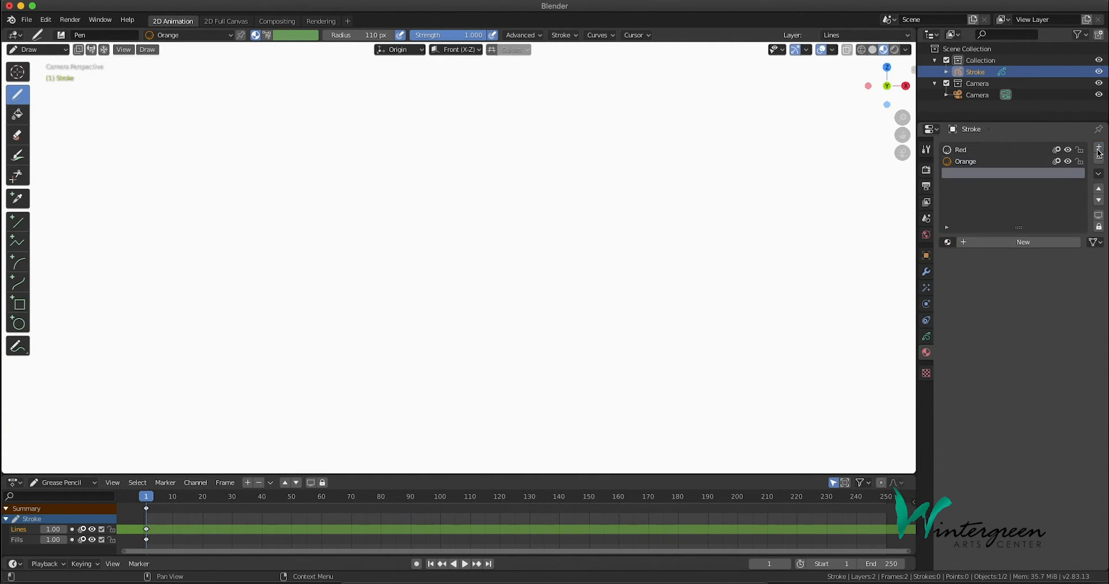
left_click(1009, 244)
left_click(1000, 243)
key("BackSpace")
type("Yello")
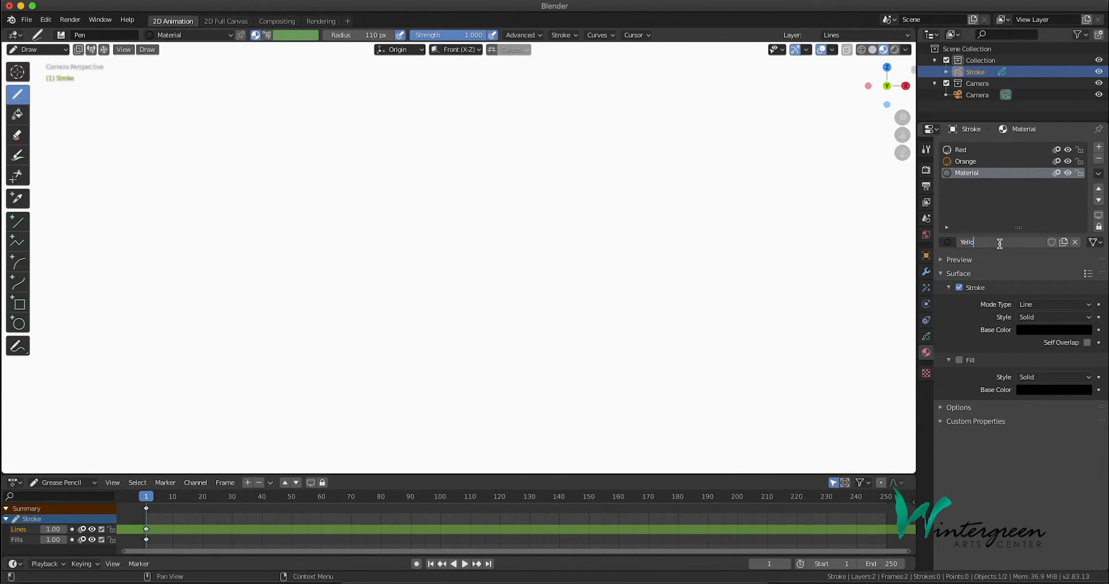
key("Return")
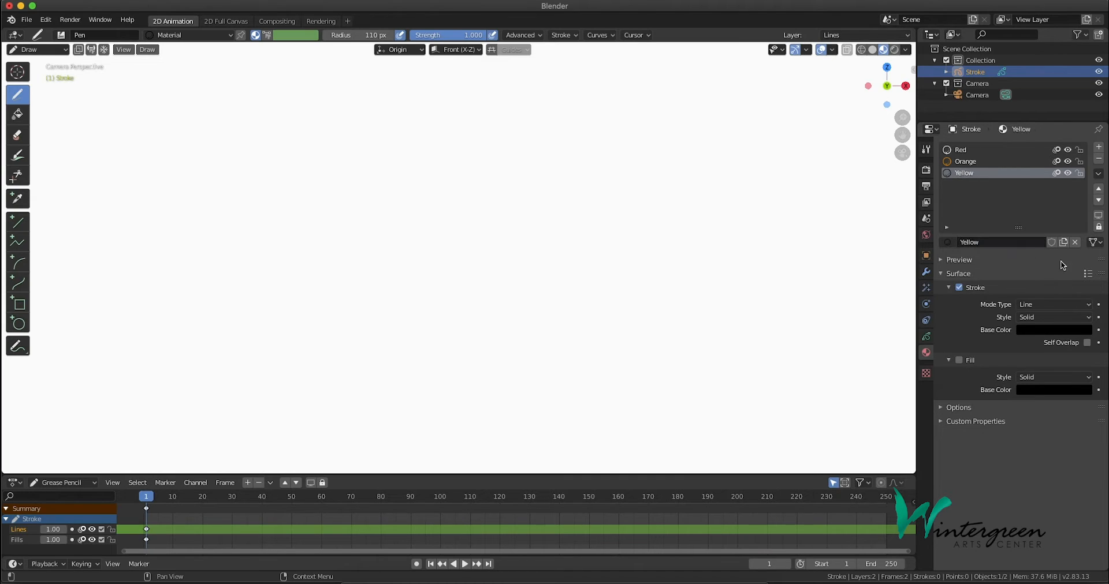
left_click(1059, 331)
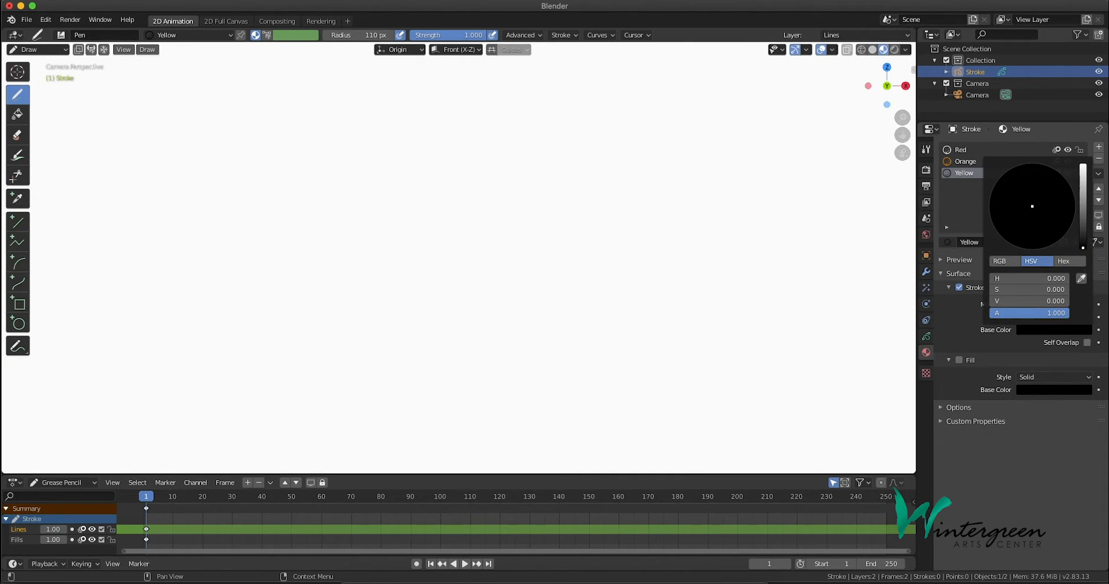
left_click_drag(1083, 246, 1082, 166)
left_click_drag(1016, 216, 996, 229)
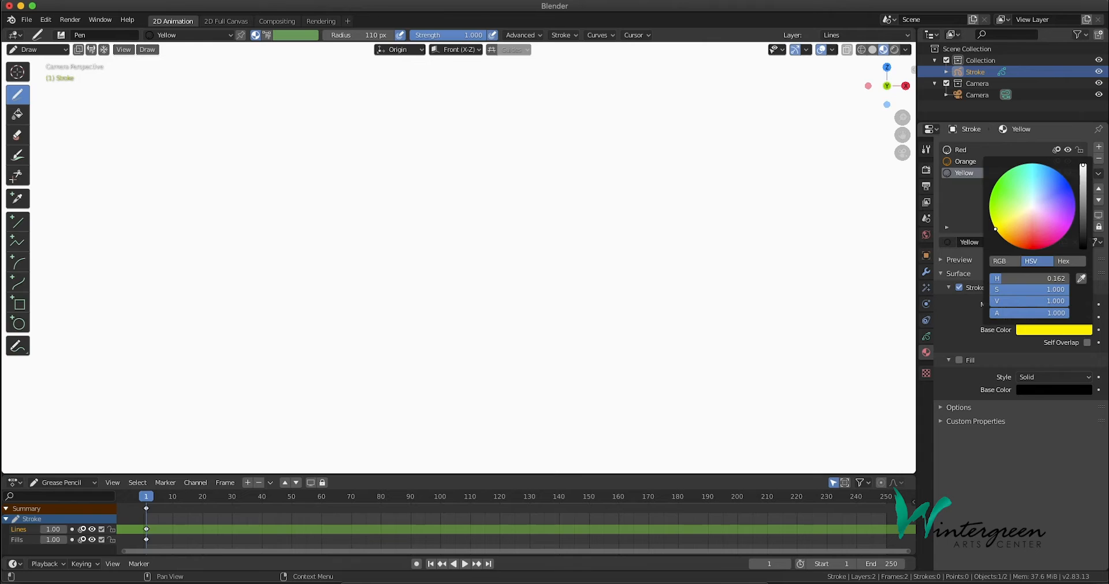
Add a fourth material named Green and set its stroke base color to a bright green
left_click(1099, 148)
left_click(1027, 244)
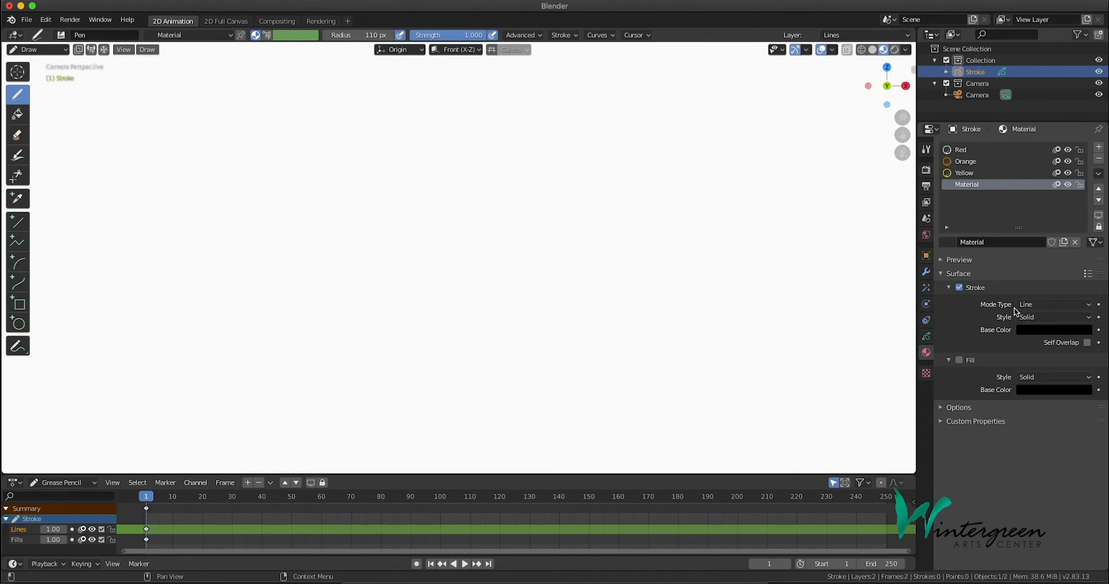
left_click(999, 242)
type("Green")
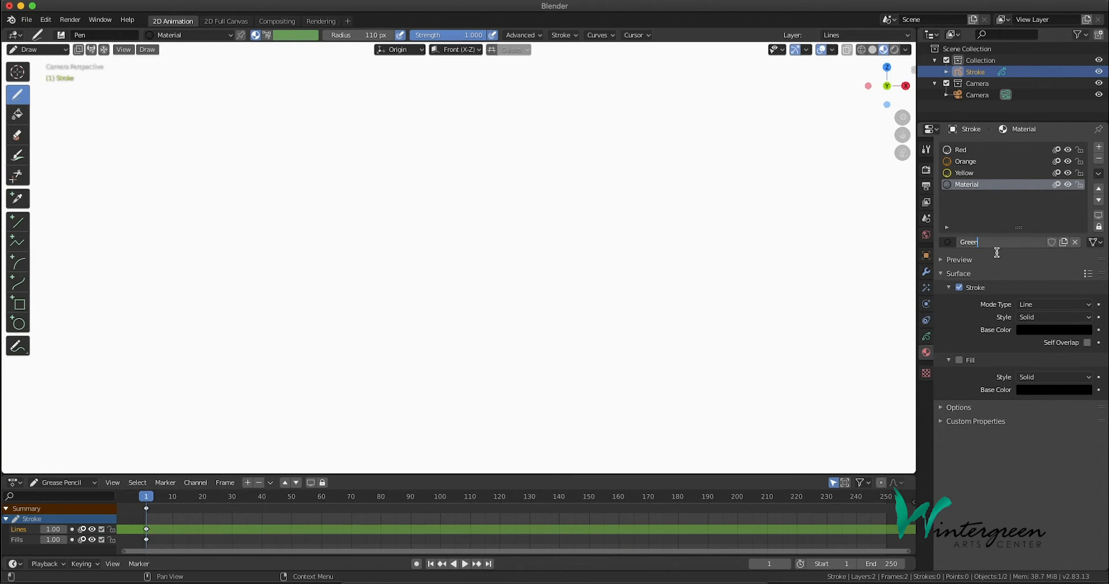
key("Return")
left_click(1050, 330)
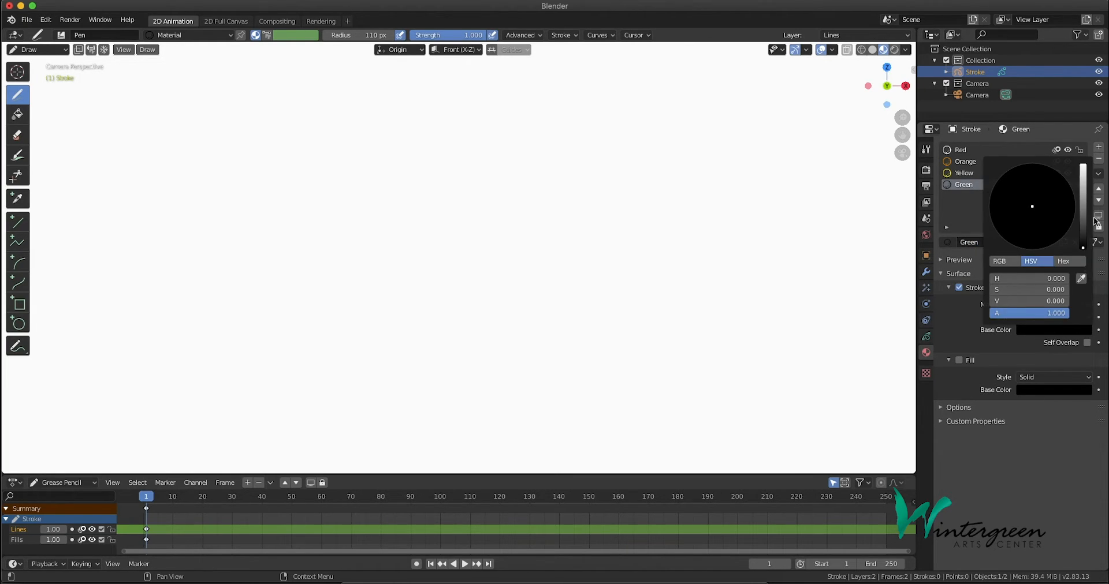
left_click_drag(1083, 244, 1083, 165)
left_click_drag(1033, 211, 993, 190)
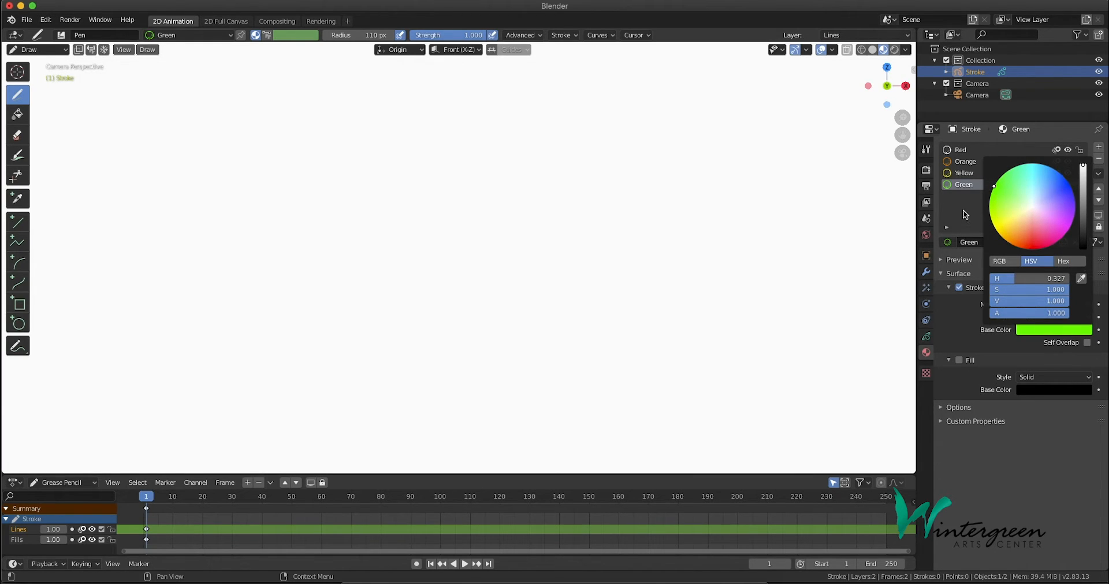
Add a fifth material named Blue and set its stroke base color to a bright blue
left_click(1099, 148)
left_click(1031, 241)
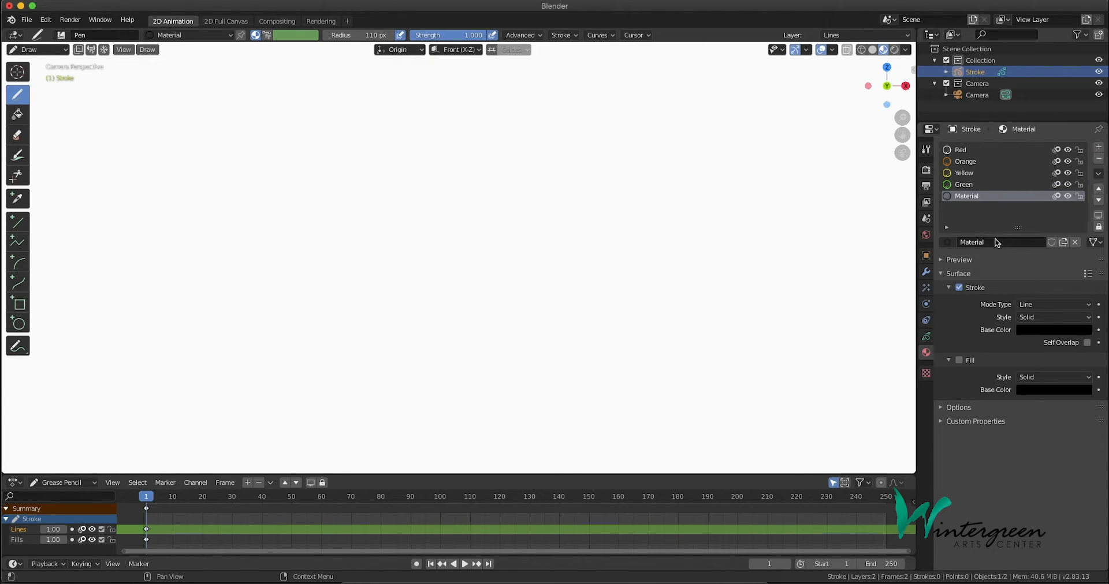
left_click(1000, 242)
type("Blue")
key("Return")
left_click(1042, 331)
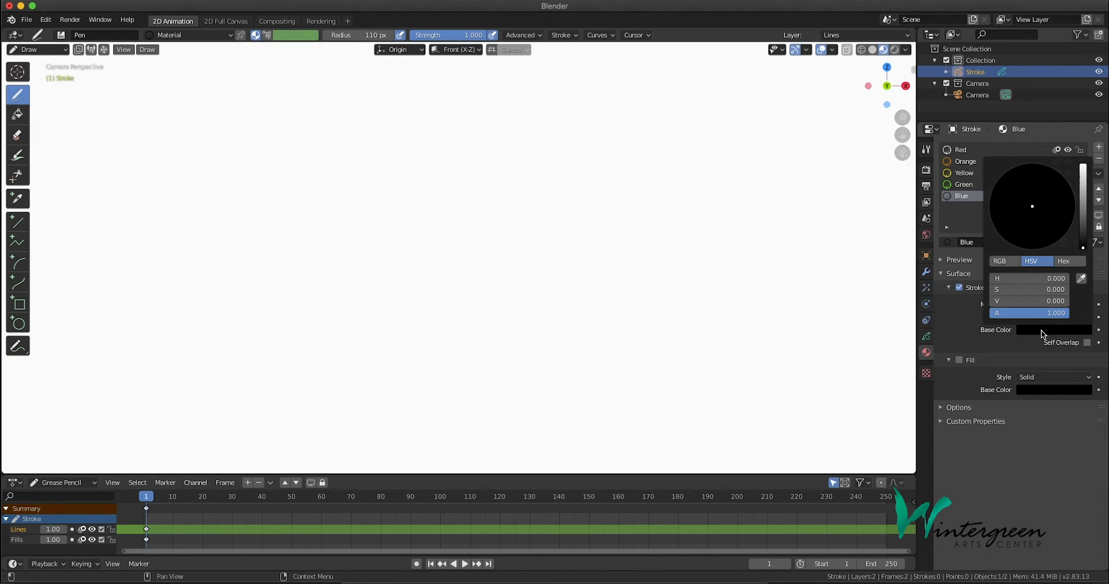
left_click_drag(1084, 242, 1083, 165)
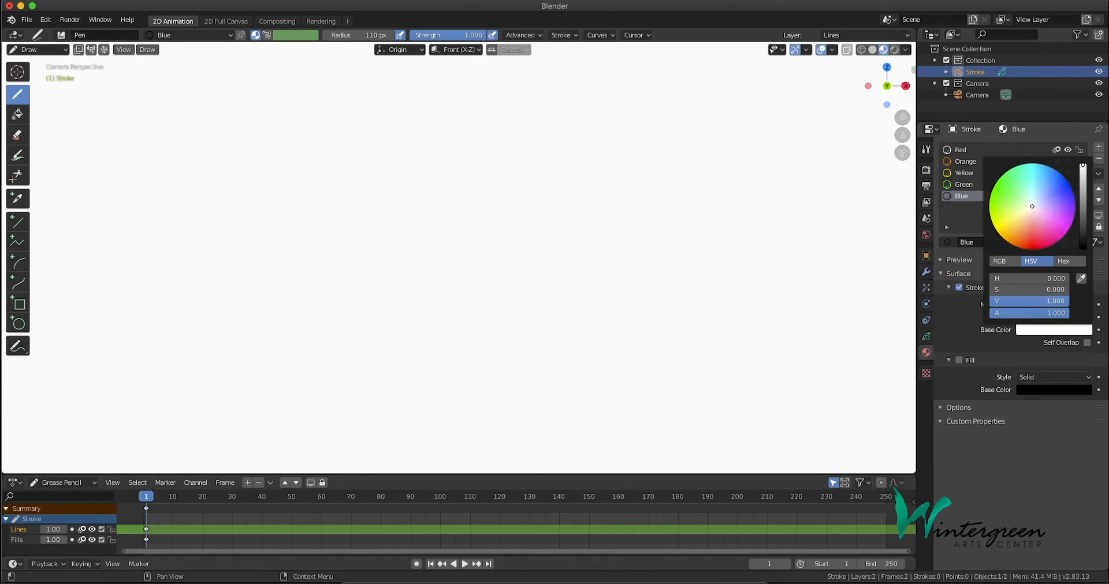
left_click(1070, 187)
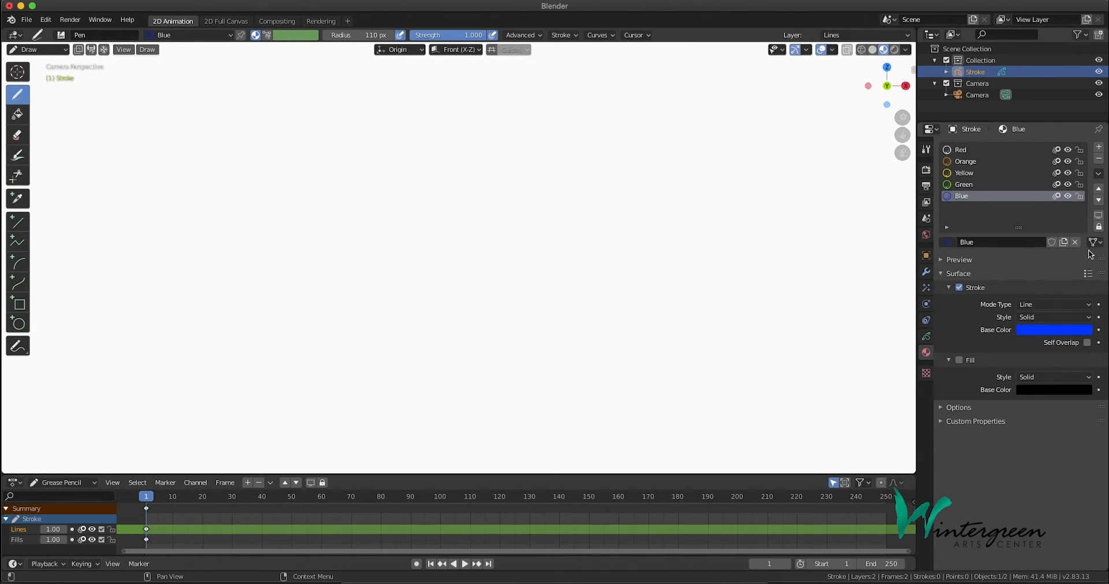
Add a sixth material named Indigo and set its stroke base color to a bright blue-violet
left_click(1099, 148)
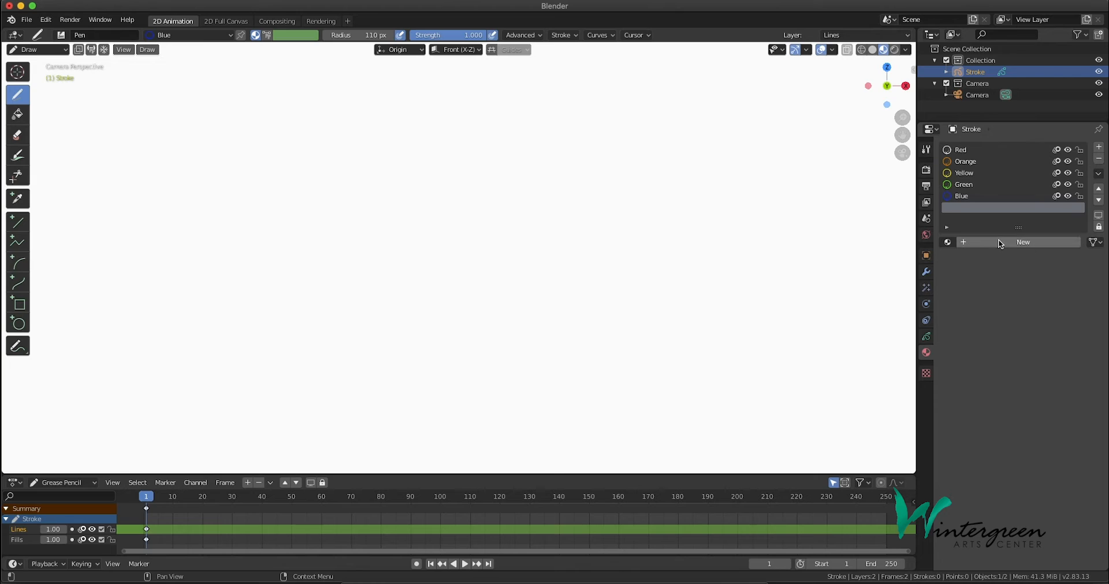
left_click(1000, 244)
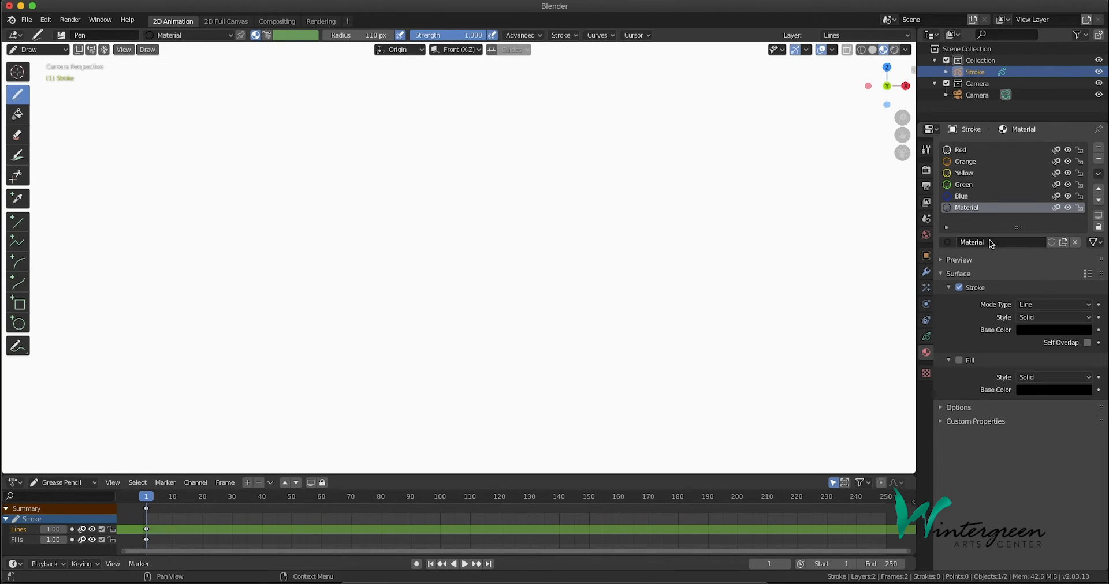
double_click(990, 240)
key("BackSpace")
type("Indigo")
key("Return")
left_click(1045, 329)
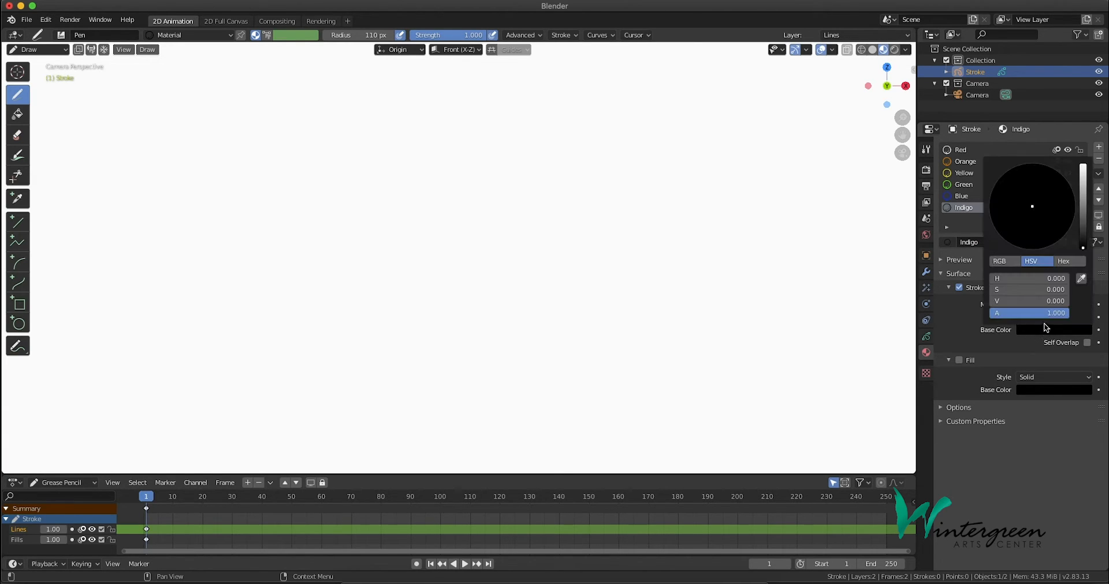
left_click_drag(1083, 247, 1082, 166)
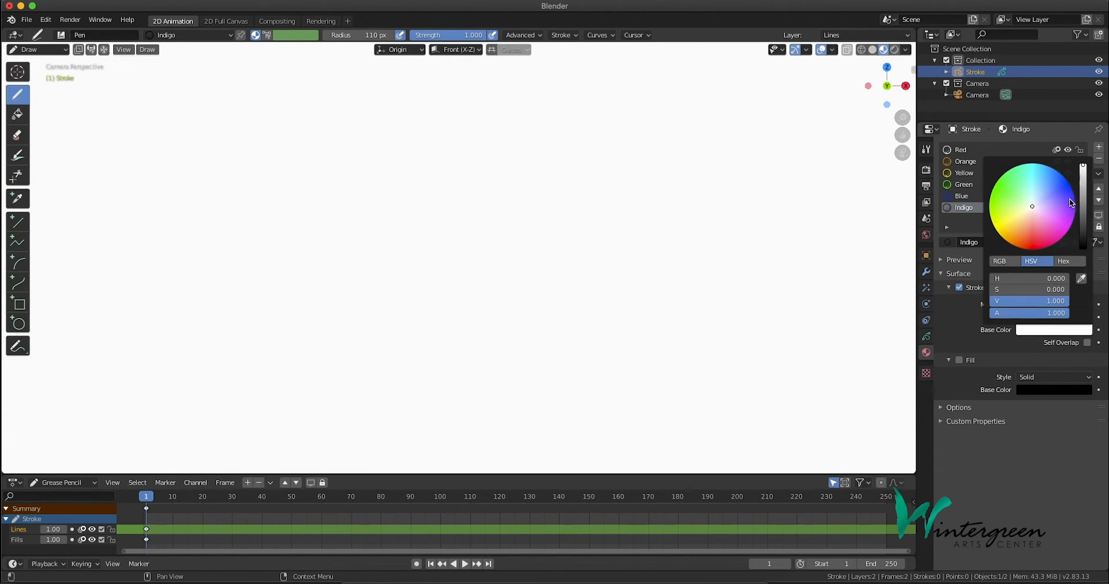
left_click(1073, 202)
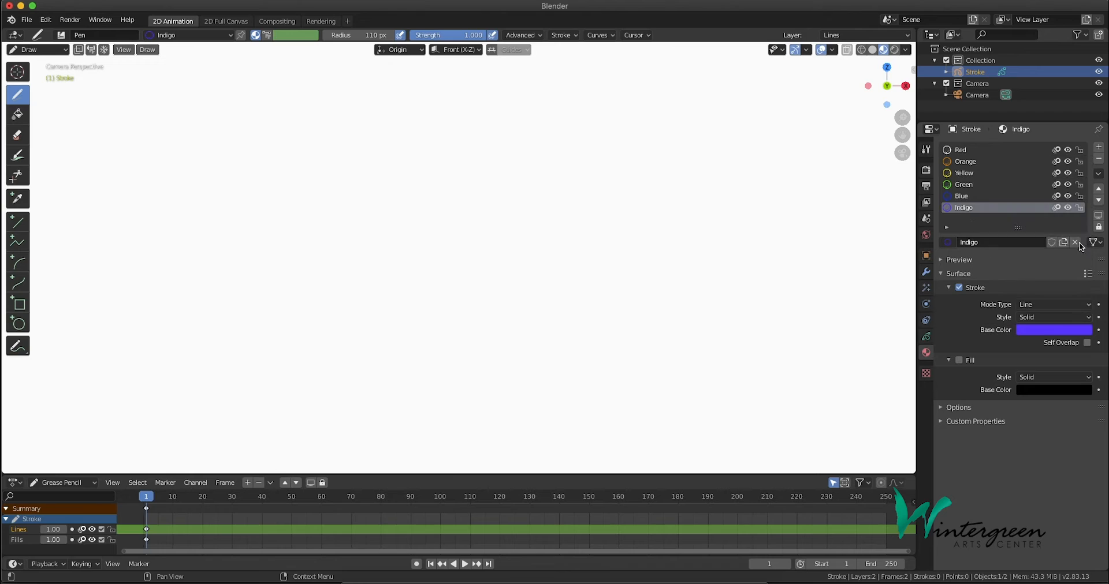
Add a seventh material named Violet and set its stroke base color to a bright purple
left_click(1098, 147)
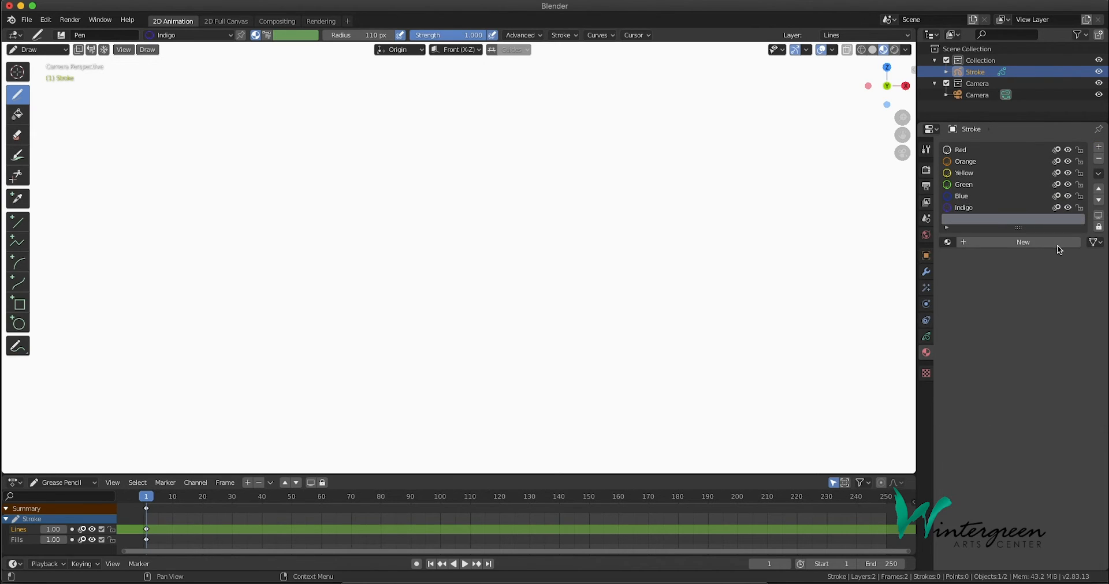
left_click(1027, 243)
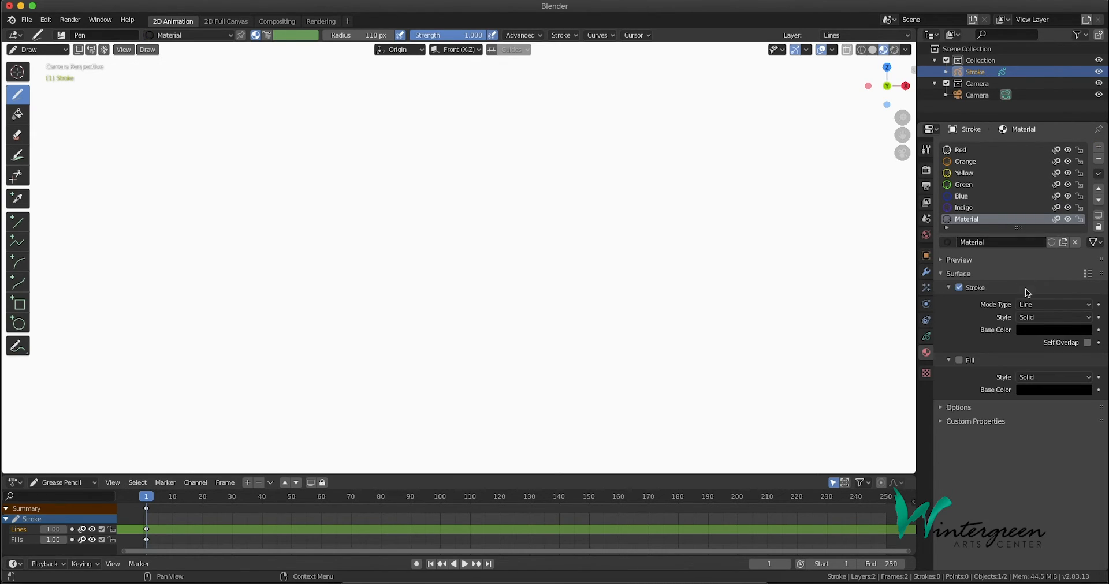
left_click(992, 243)
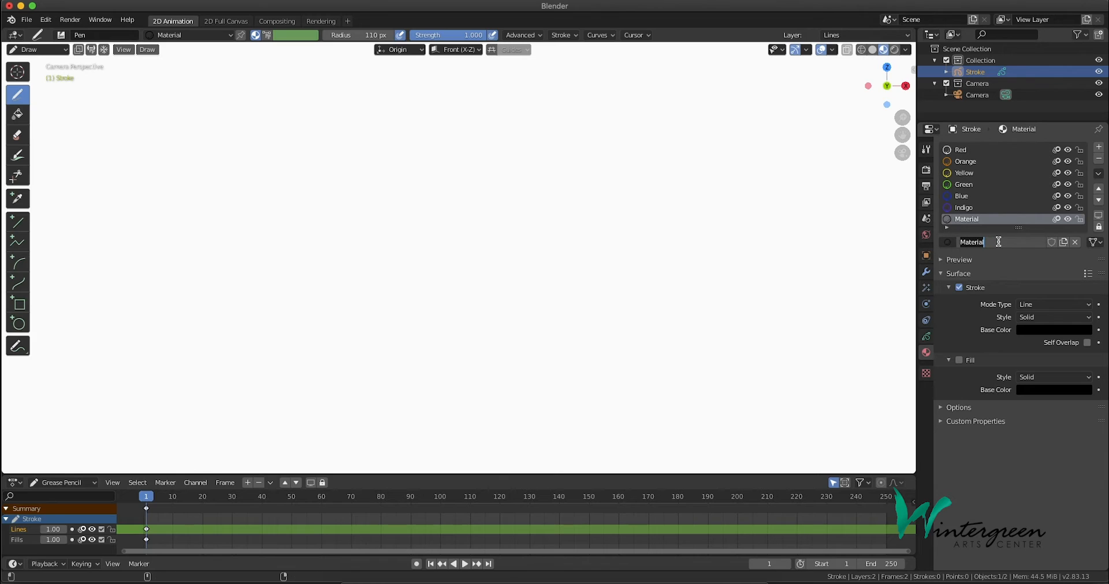
type("Violet")
key("Return")
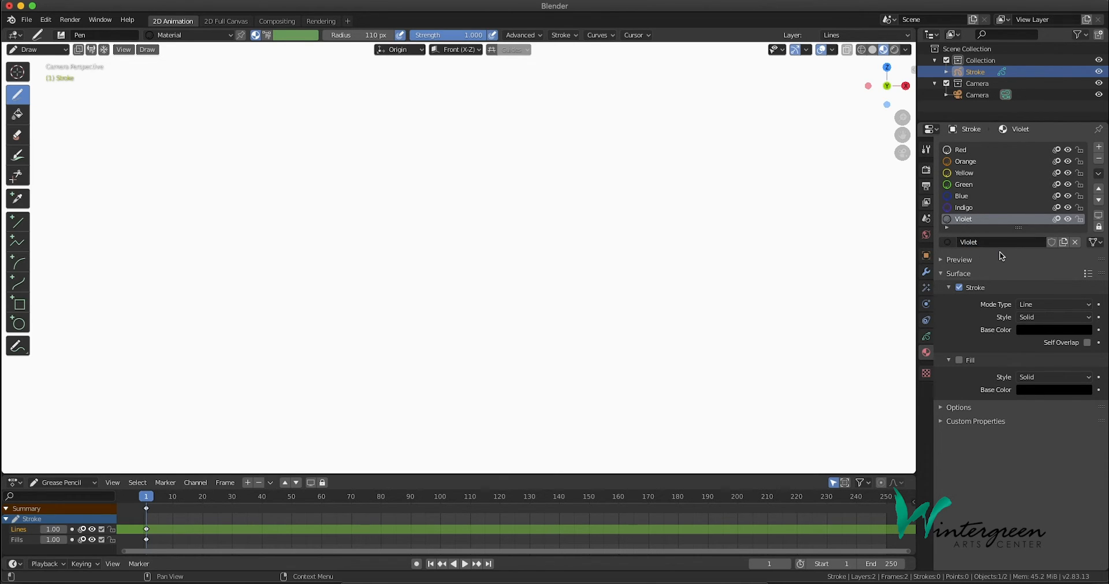
left_click(1065, 331)
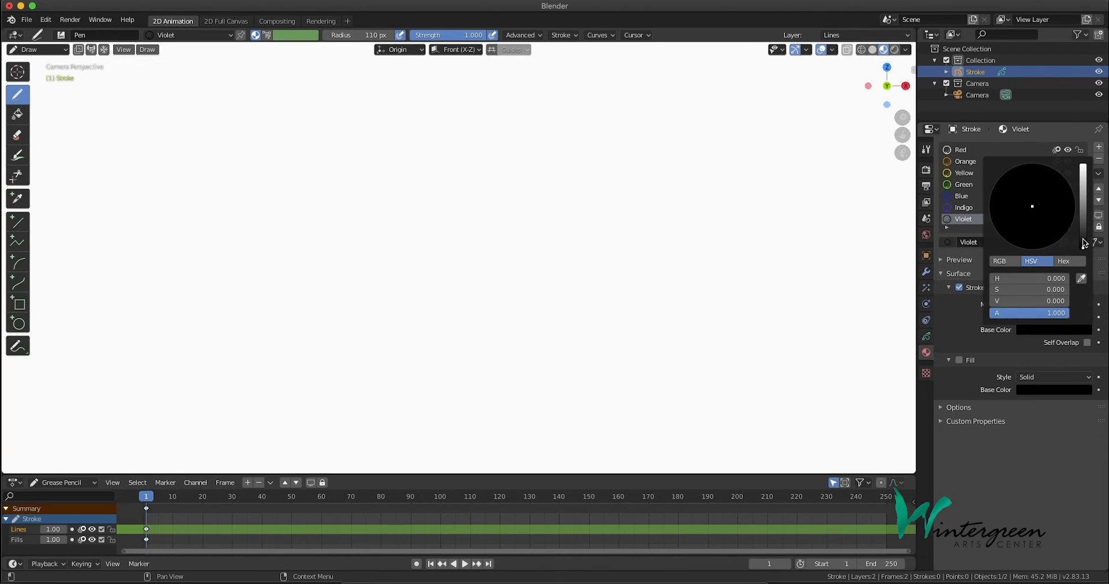
left_click_drag(1085, 245, 1082, 167)
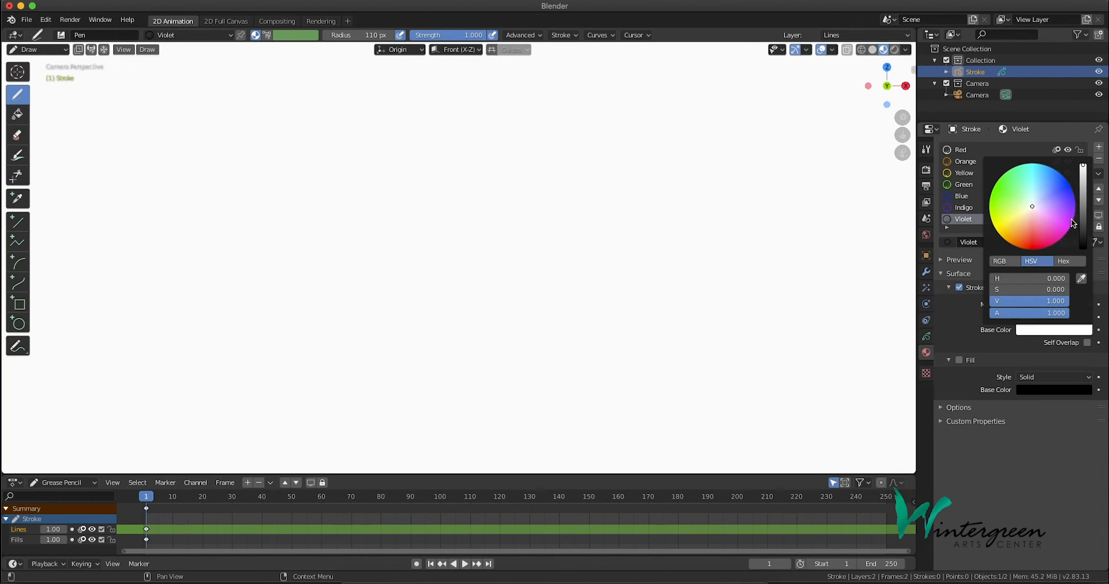
left_click(1072, 223)
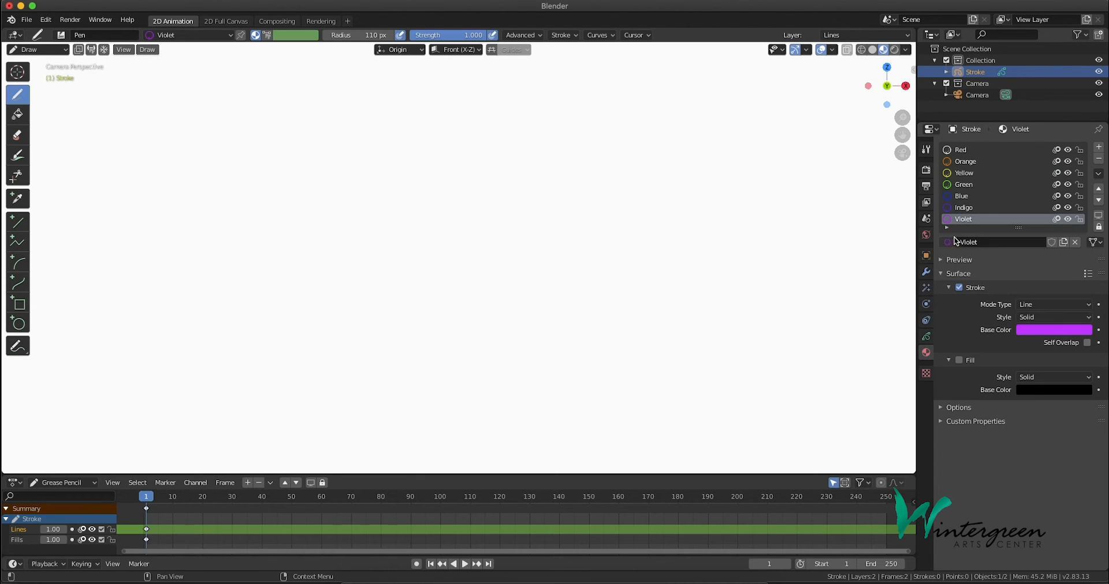
Draw a wide rainbow arc across the upper part of the canvas with the Red material
left_click(976, 151)
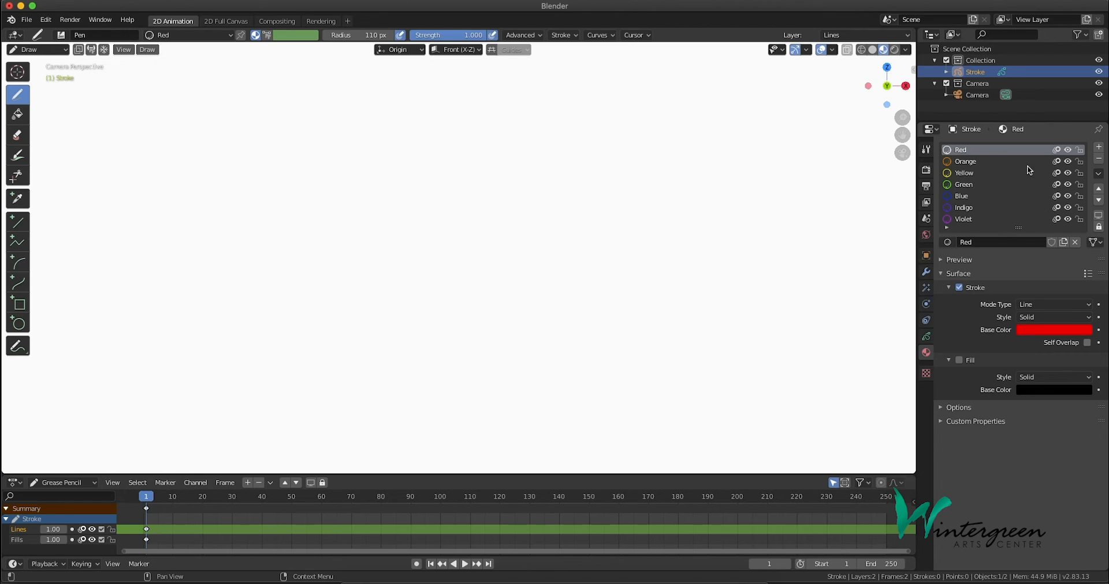
left_click(976, 163)
left_click(975, 150)
left_click(172, 37)
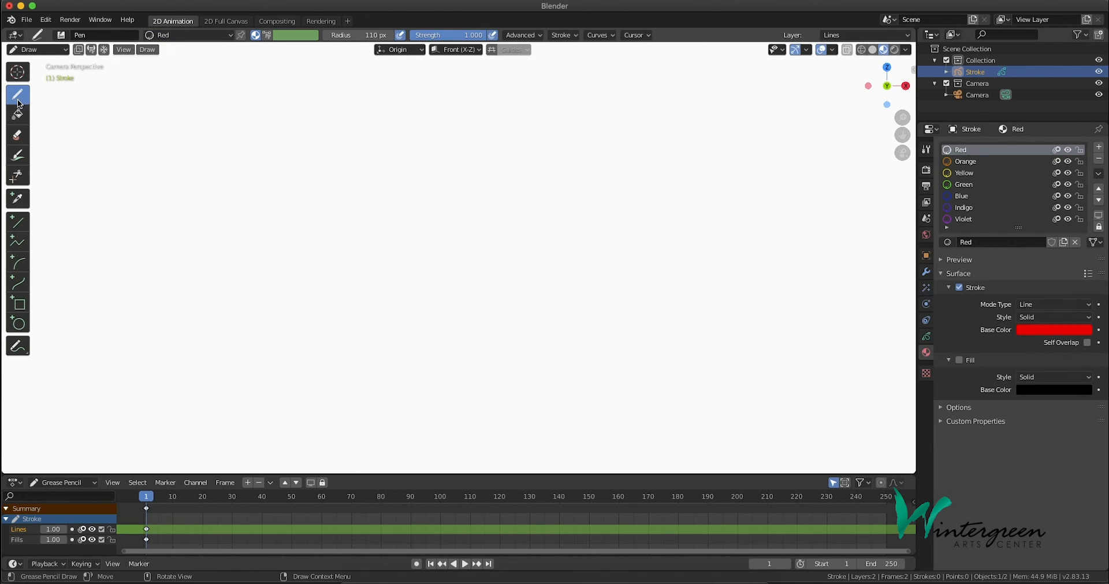
mouse_move(199, 237)
left_mouse_down()
mouse_move(393, 106)
mouse_move(552, 166)
left_mouse_up()
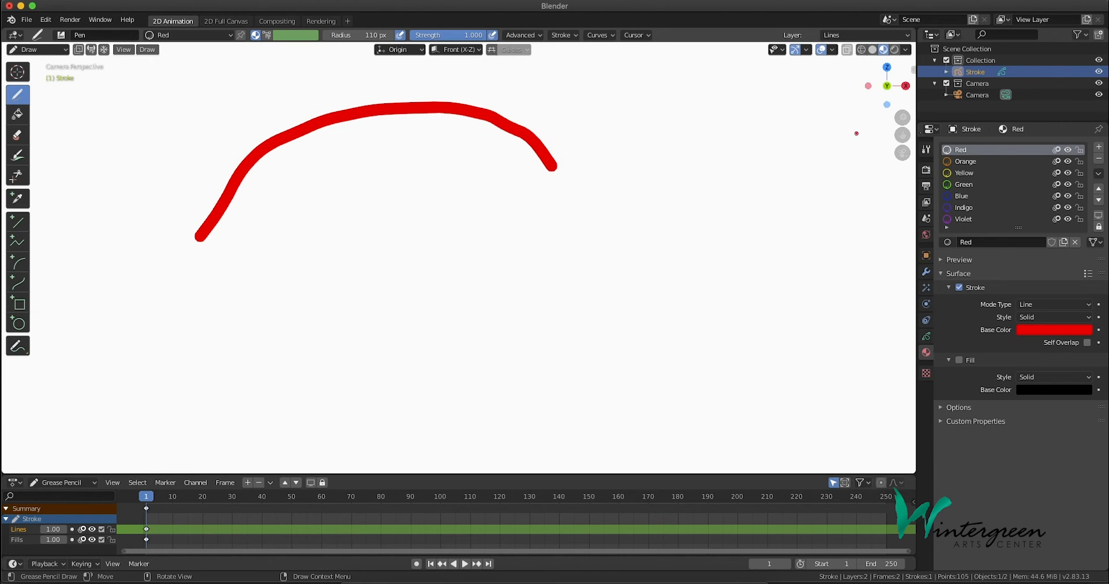
Draw progressively smaller arcs nested beneath the red one using the Orange, Yellow and Green materials in that order
left_click(963, 161)
mouse_move(235, 228)
left_mouse_down()
mouse_move(277, 166)
mouse_move(396, 140)
mouse_move(531, 174)
left_mouse_up()
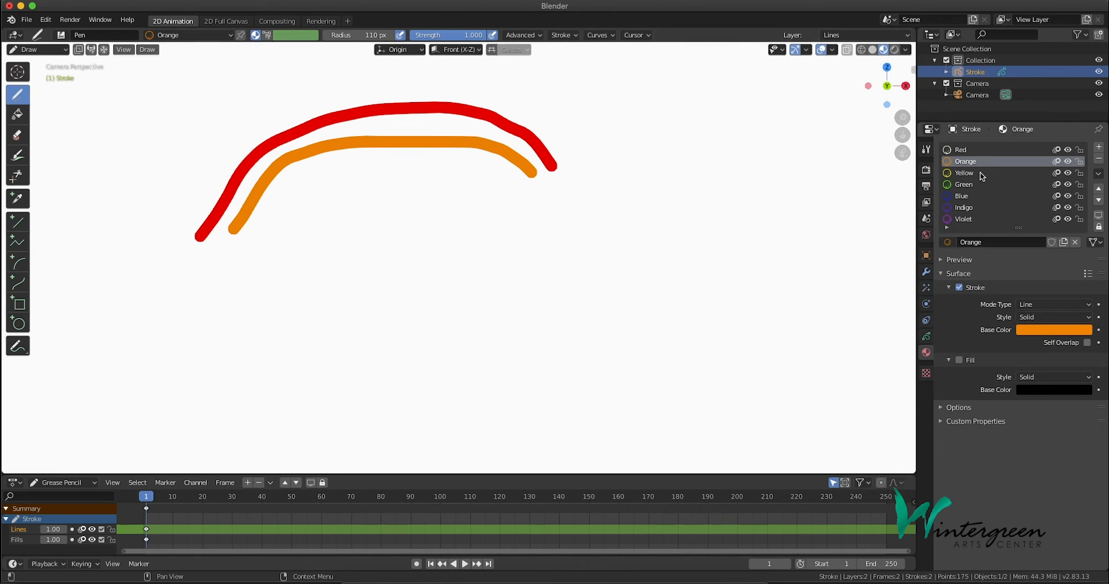
left_click(959, 174)
mouse_move(269, 242)
left_mouse_down()
mouse_move(354, 168)
mouse_move(500, 193)
mouse_move(531, 218)
left_mouse_up()
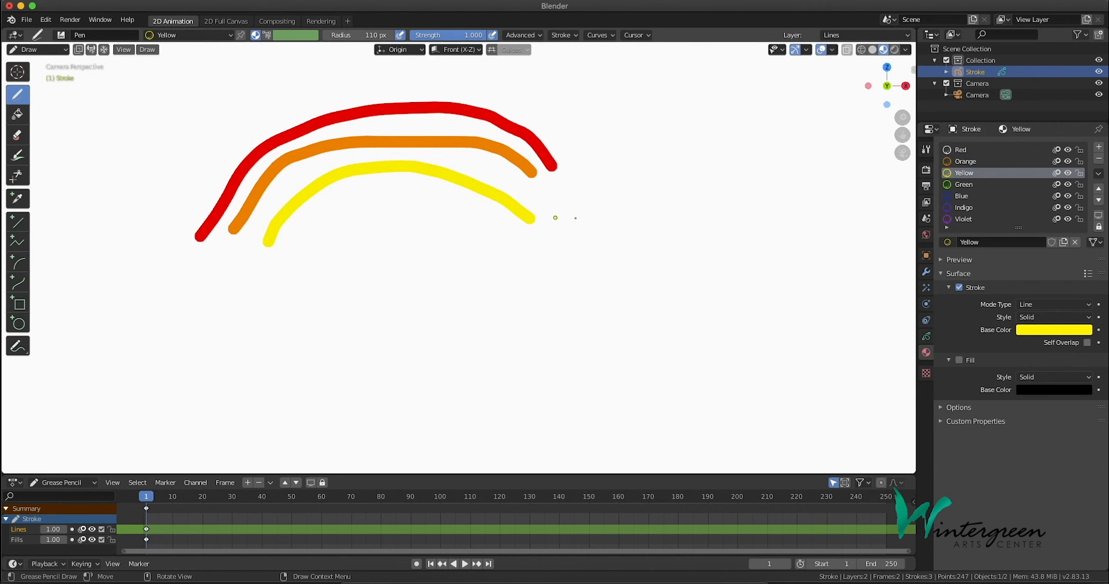
left_click(975, 185)
mouse_move(297, 258)
left_mouse_down()
mouse_move(391, 200)
mouse_move(514, 239)
left_mouse_up()
Complete the rainbow with progressively smaller arcs beneath the green one using the Blue, Indigo and Violet materials
left_click(959, 196)
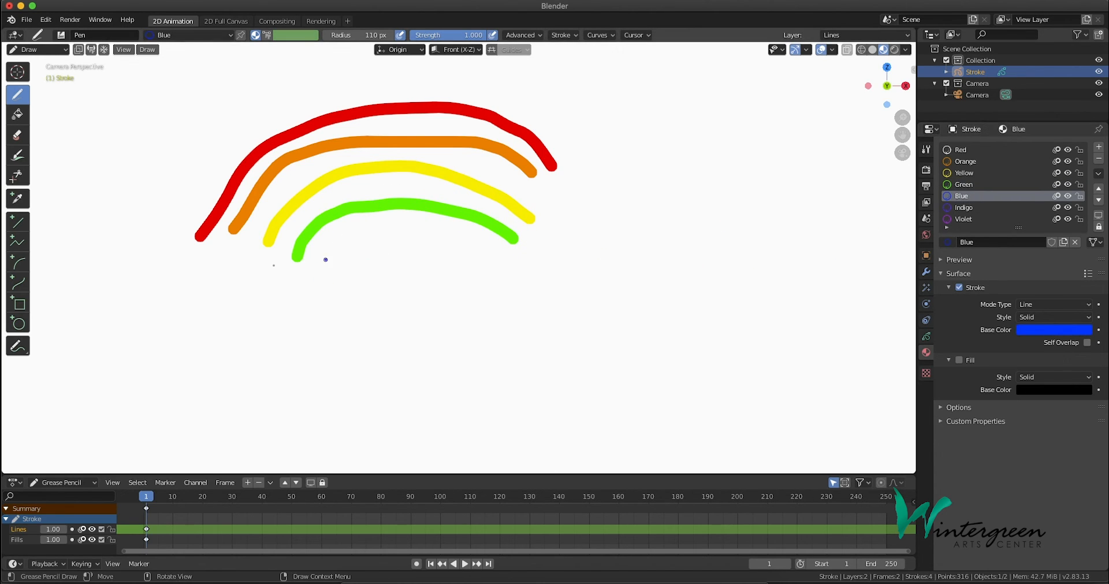
mouse_move(330, 257)
left_mouse_down()
mouse_move(410, 223)
mouse_move(484, 250)
left_mouse_up()
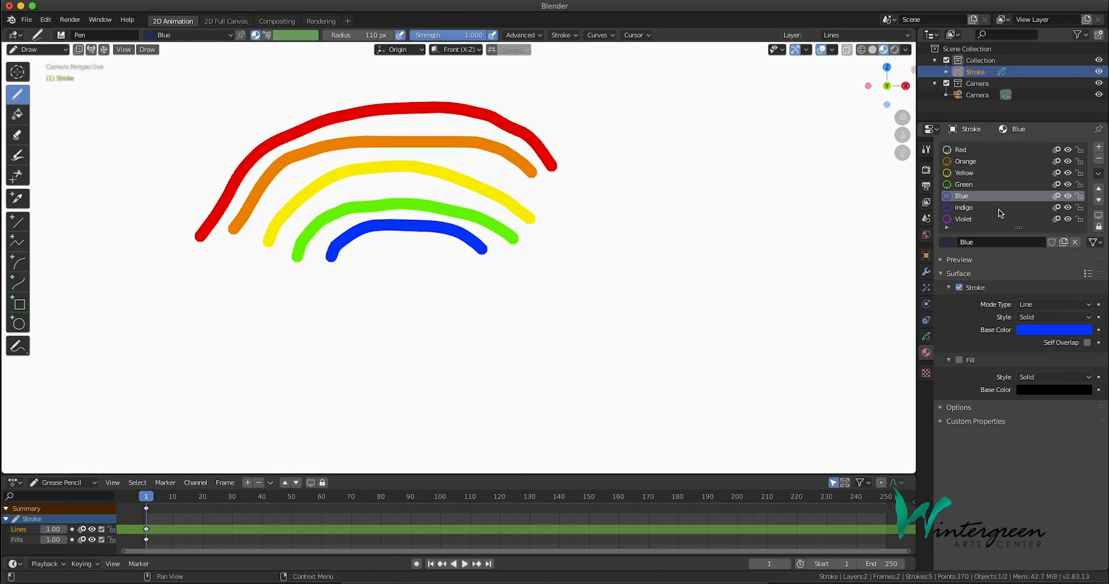
left_click(970, 209)
mouse_move(366, 263)
left_mouse_down()
mouse_move(439, 240)
mouse_move(454, 255)
left_mouse_up()
left_click(963, 219)
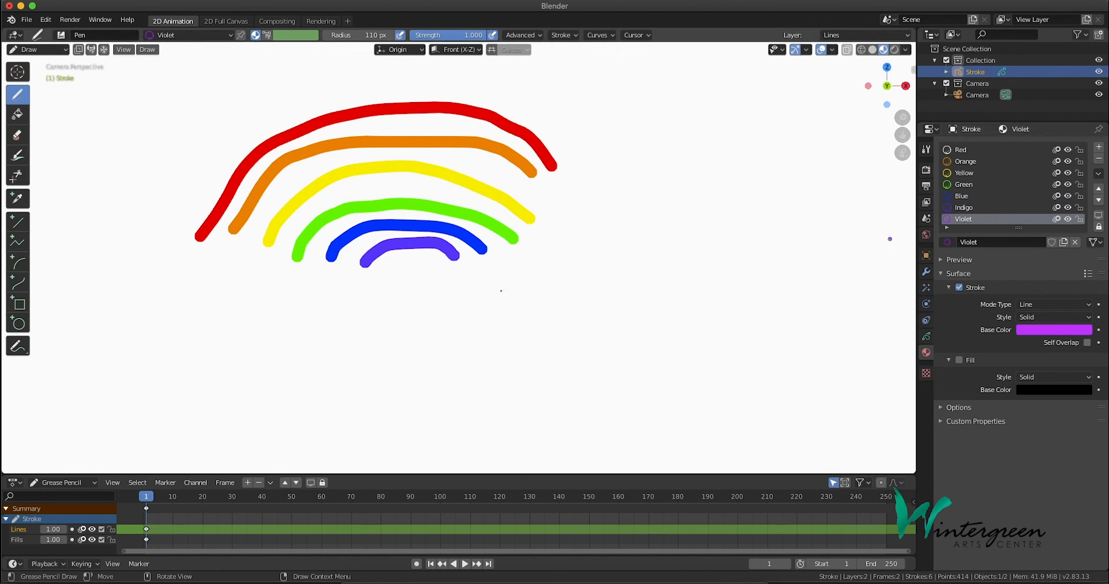
left_click_drag(389, 264, 443, 266)
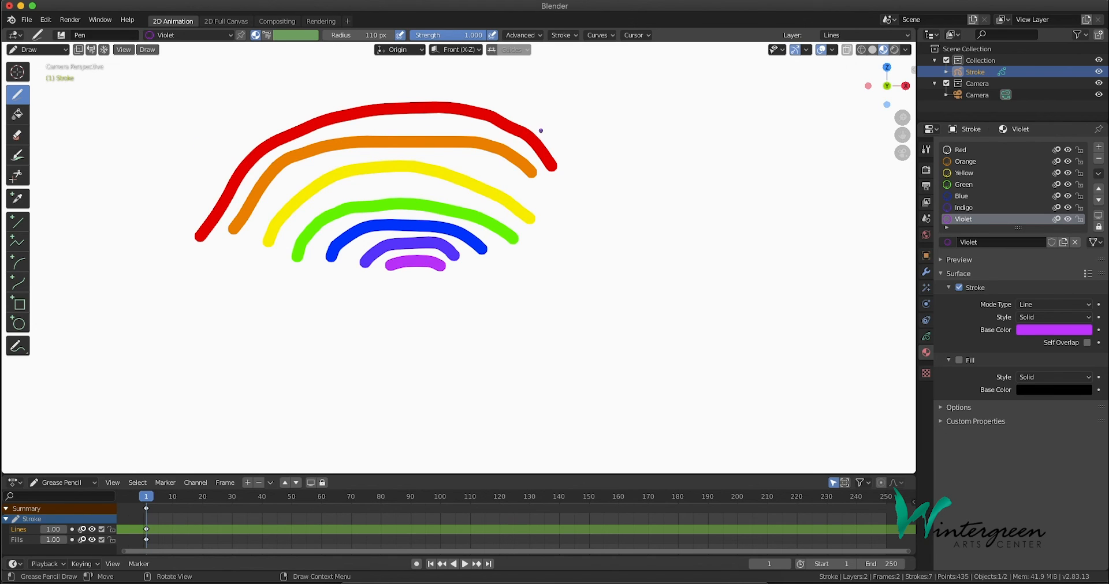
Render the current frame as a still image and start saving the result as an image file
key("F12")
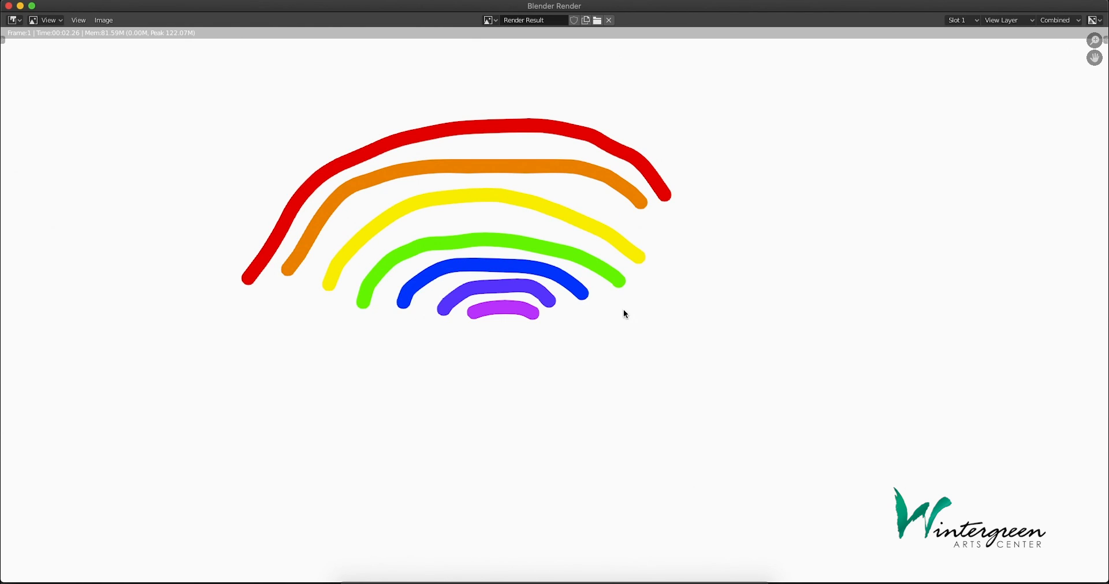
left_click(101, 22)
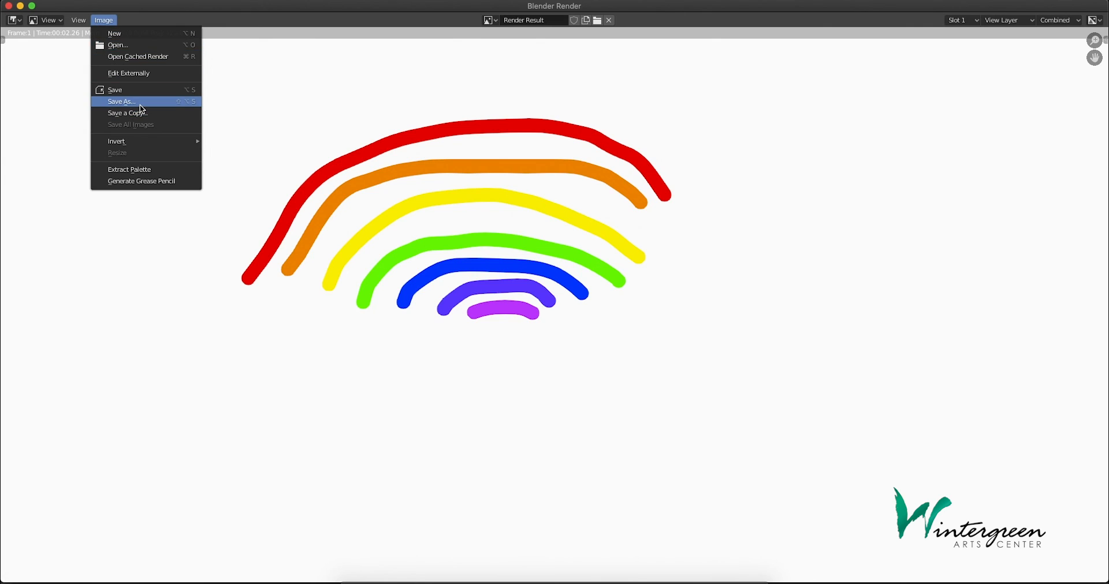